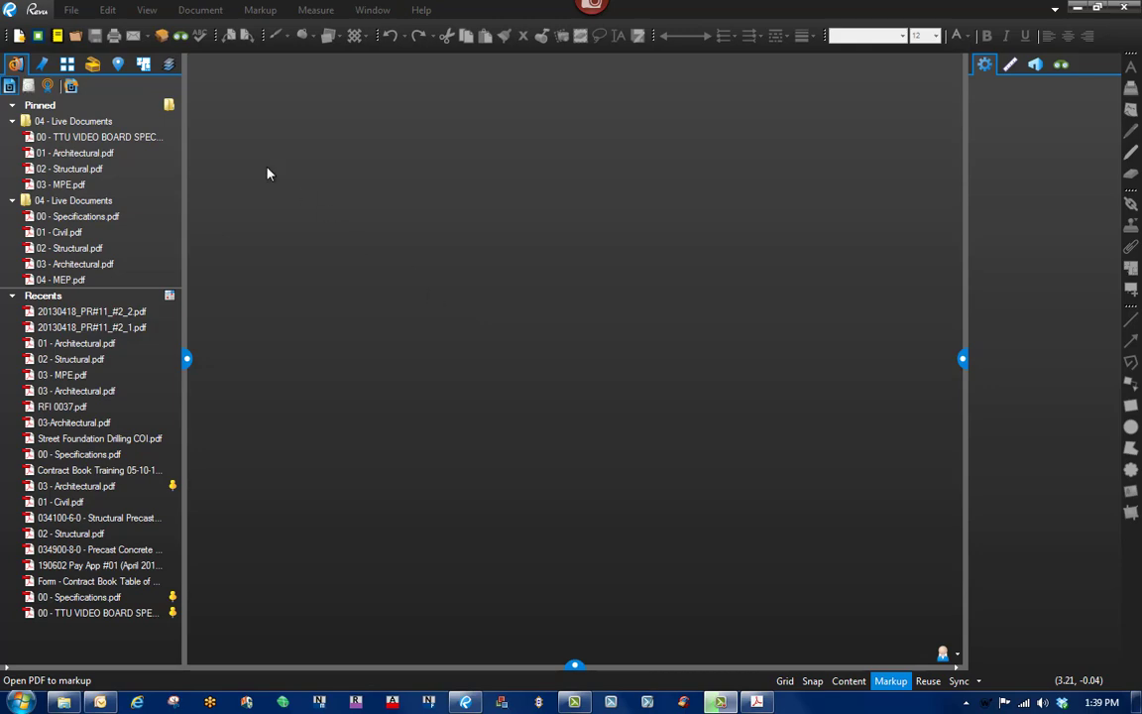
Open 01 - Architectural.pdf from 02 - Contract Documents > 04 - Live Documents in the Laptop 190601 - Jones Stadium Video Board folder.
left_click(77, 37)
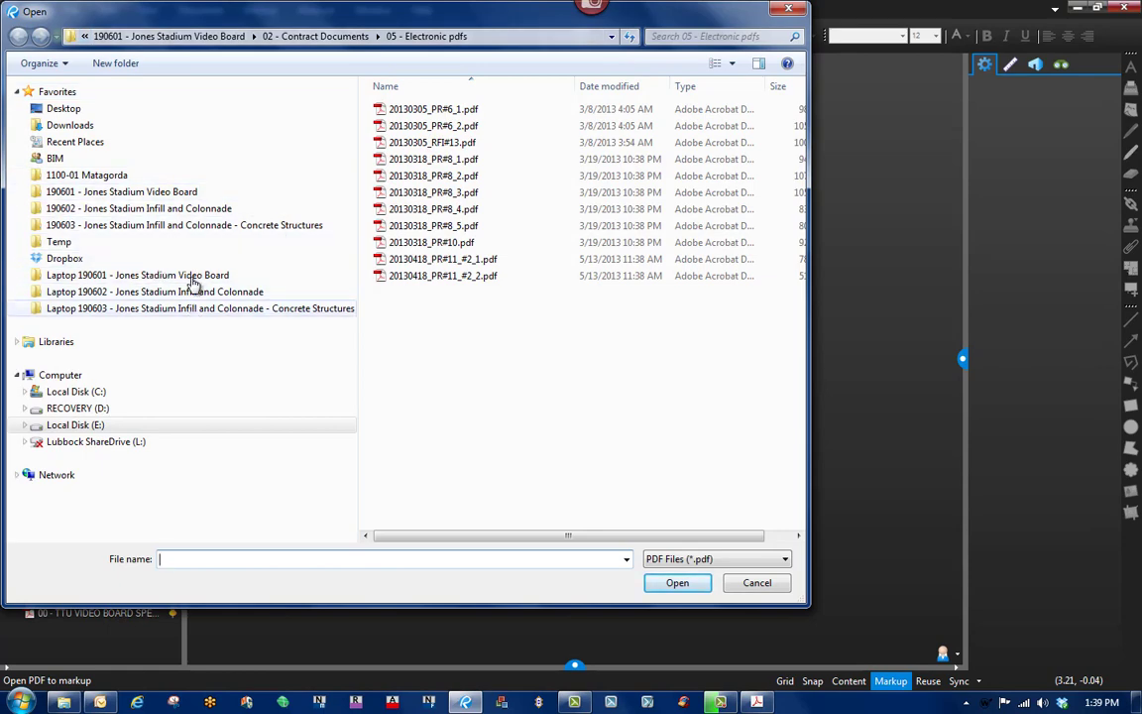
left_click(191, 276)
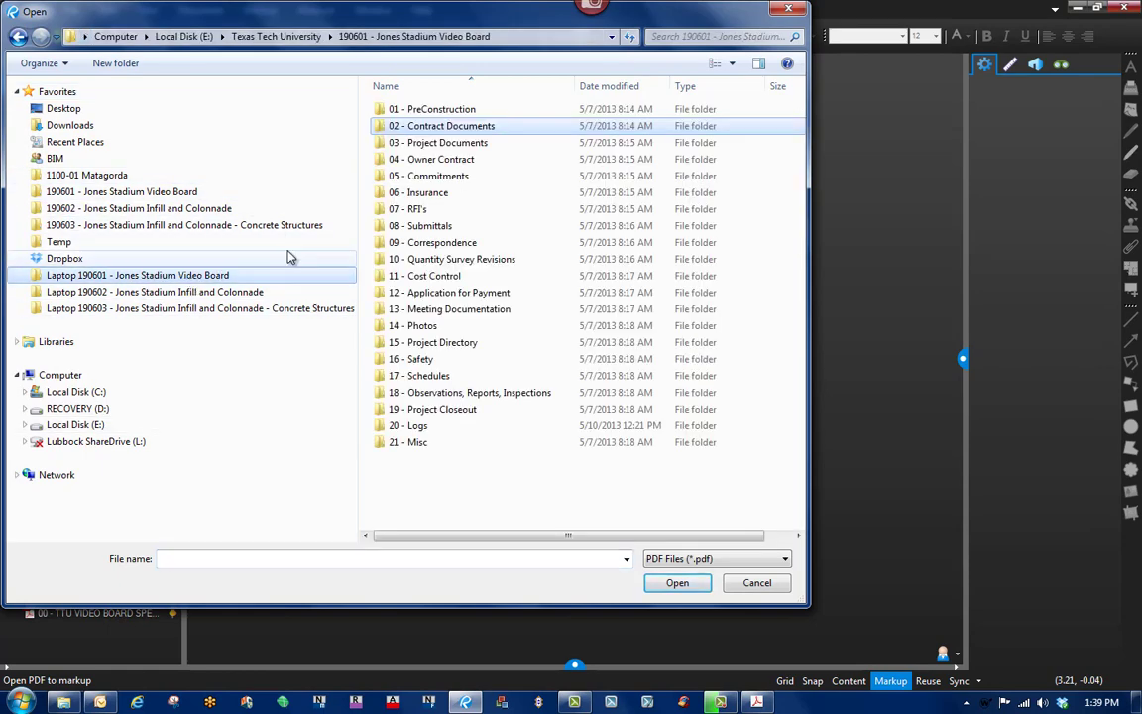
double_click(445, 128)
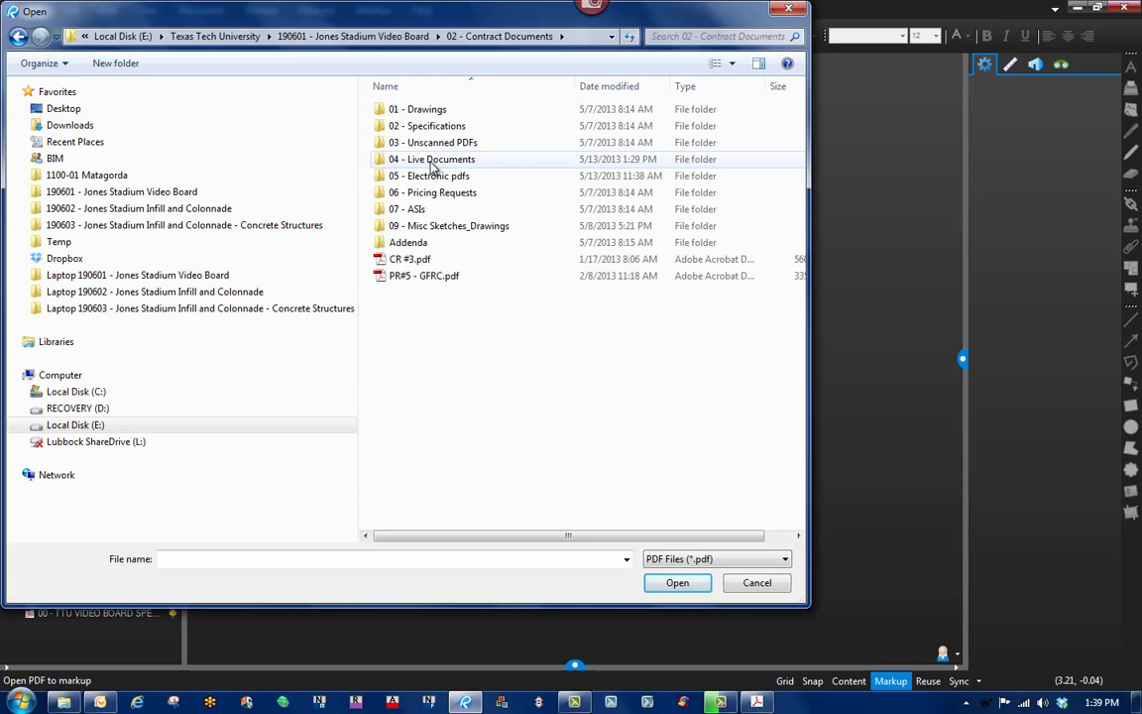
double_click(432, 160)
left_click(439, 145)
double_click(439, 144)
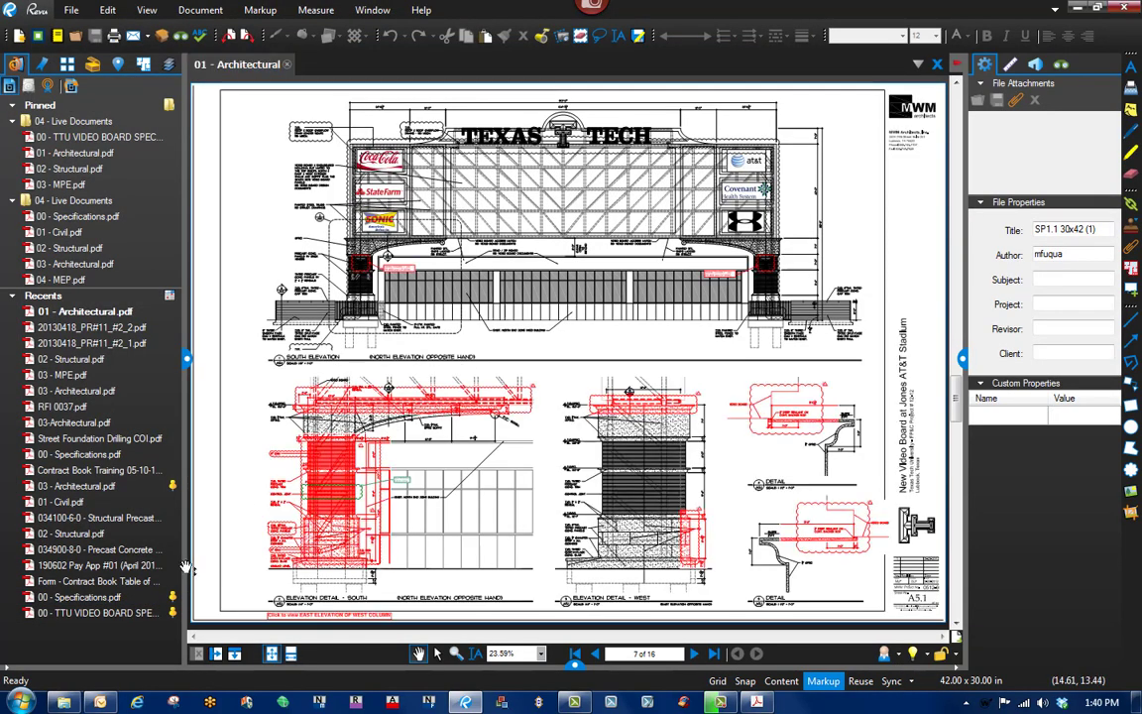
Show the page thumbnails and go to the drawing set's last page, PR #10 - Details 1 & 2.
left_click(69, 64)
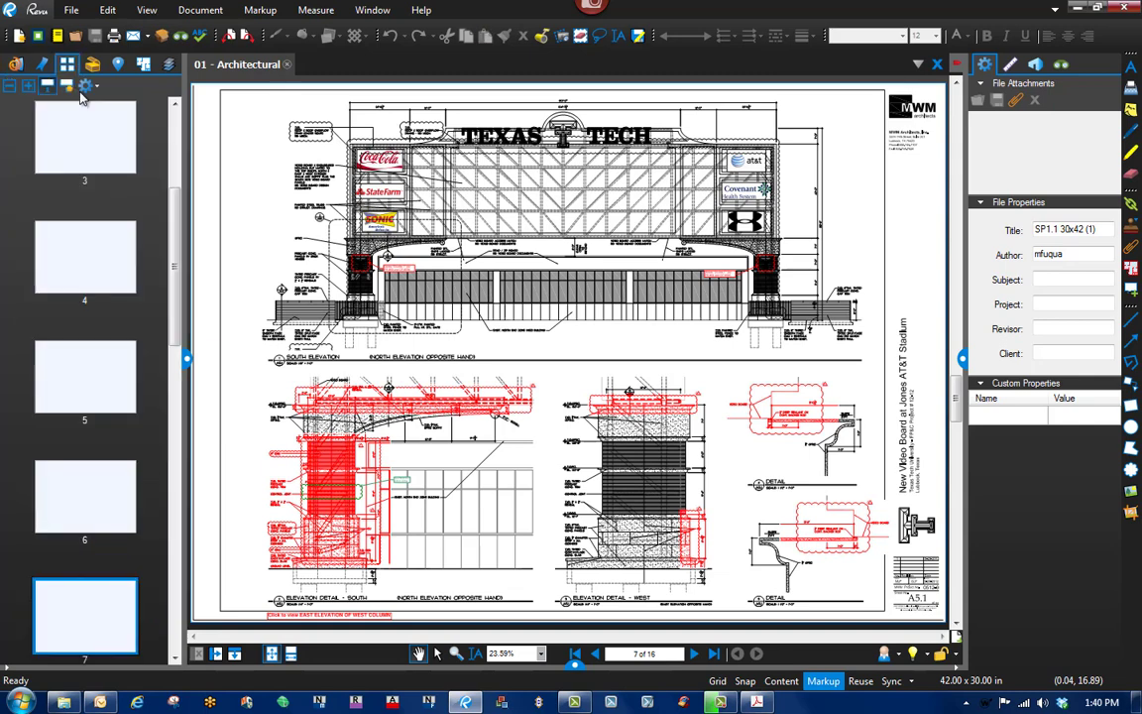
left_click_drag(160, 187, 173, 354)
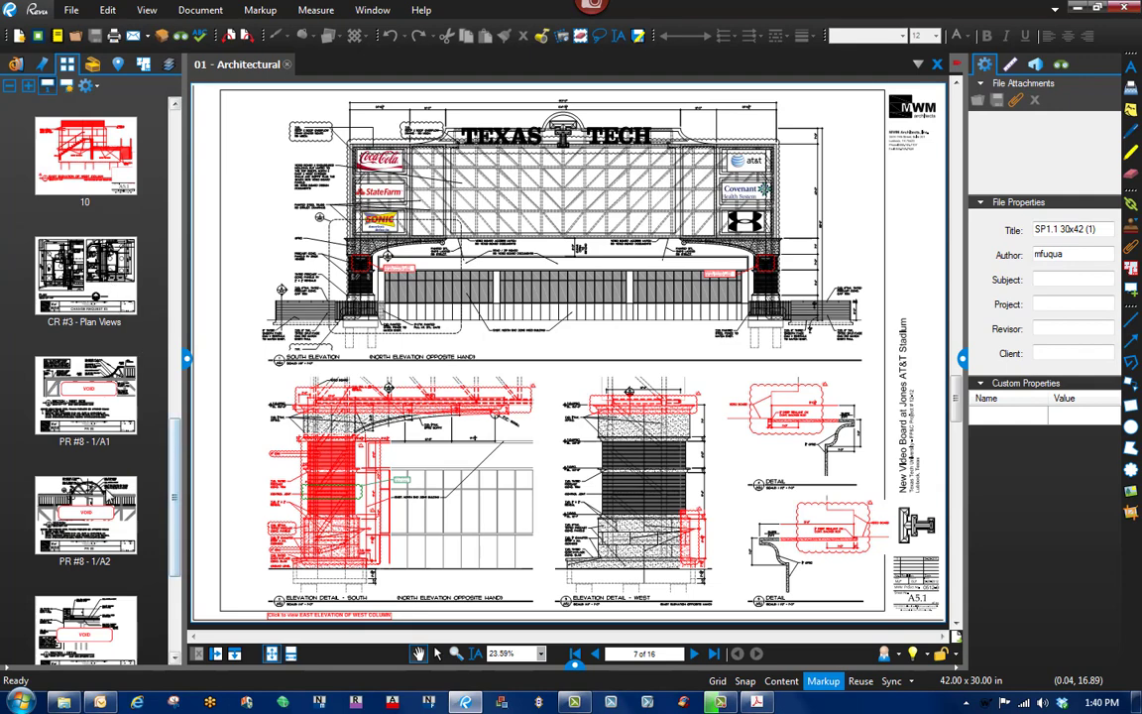
left_click(86, 513)
scroll(174, 495, "down", 1)
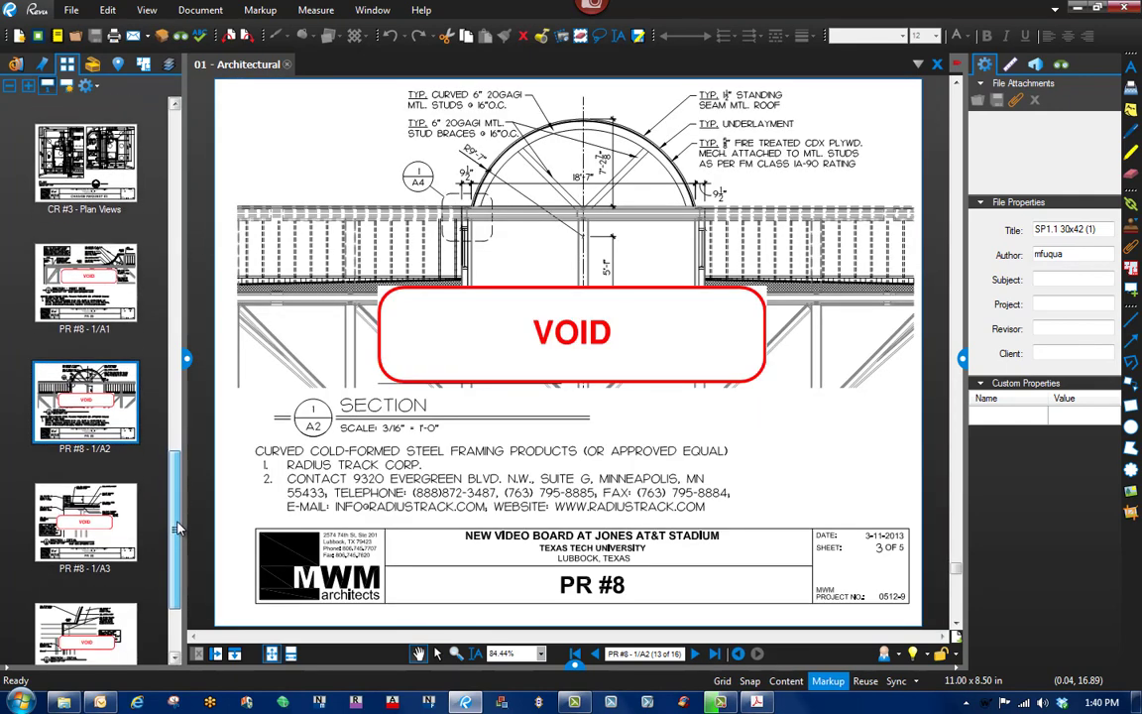
scroll(176, 527, "down", 3)
left_click(157, 575)
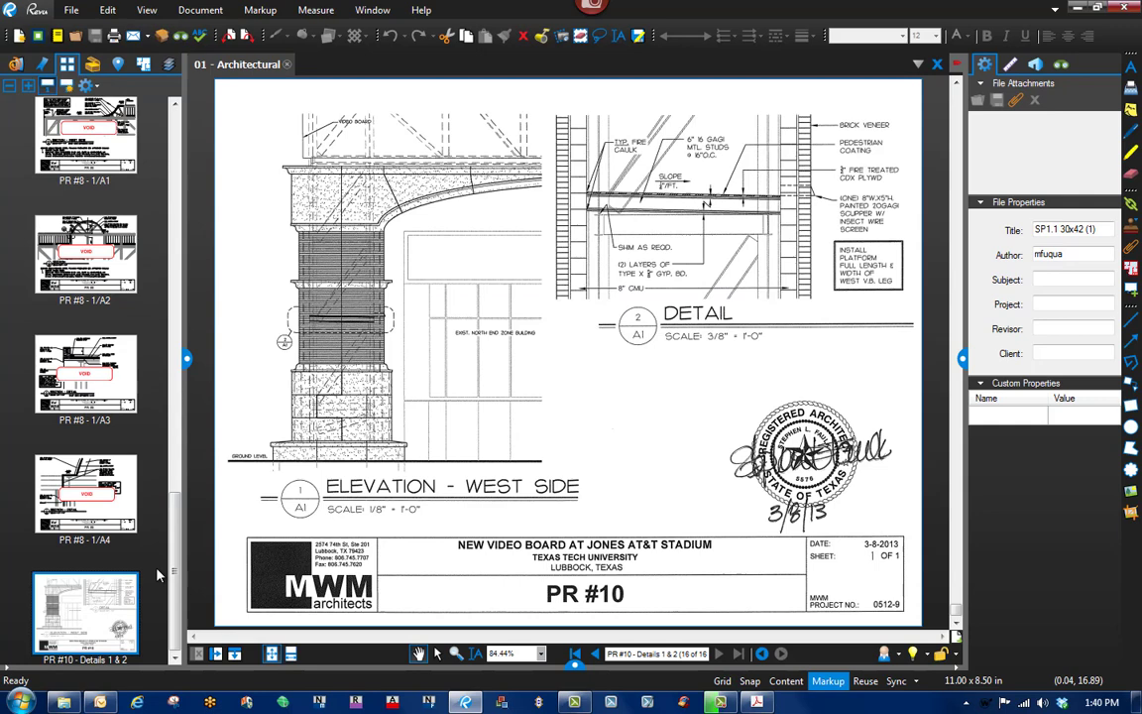
Open 20130418_PR#11_#2_1.pdf and 20130418_PR#11_#2_2.pdf together from the 05 - Electronic pdfs folder of Contract Documents.
left_click(77, 36)
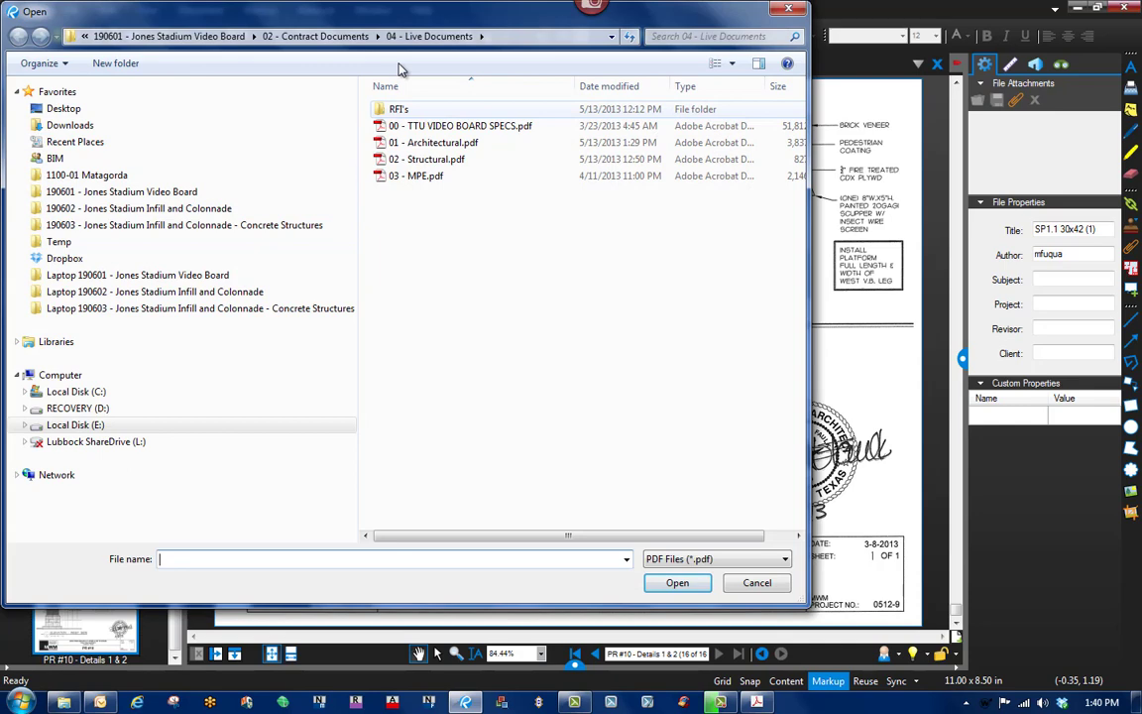
left_click(315, 35)
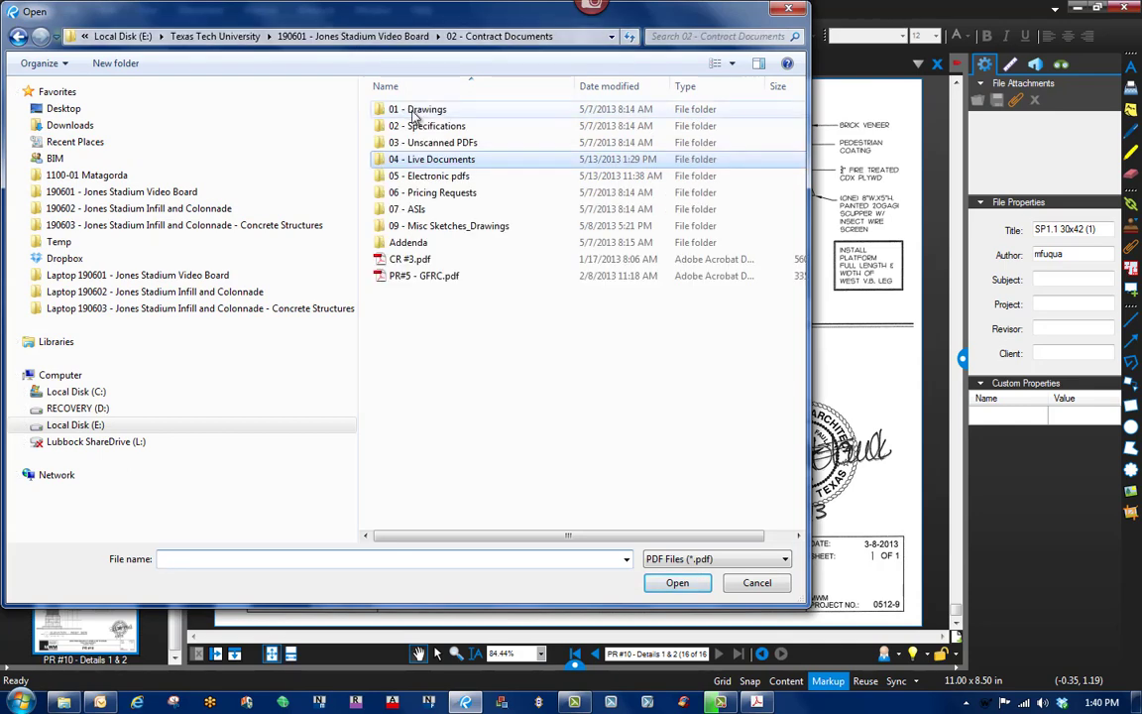
double_click(441, 178)
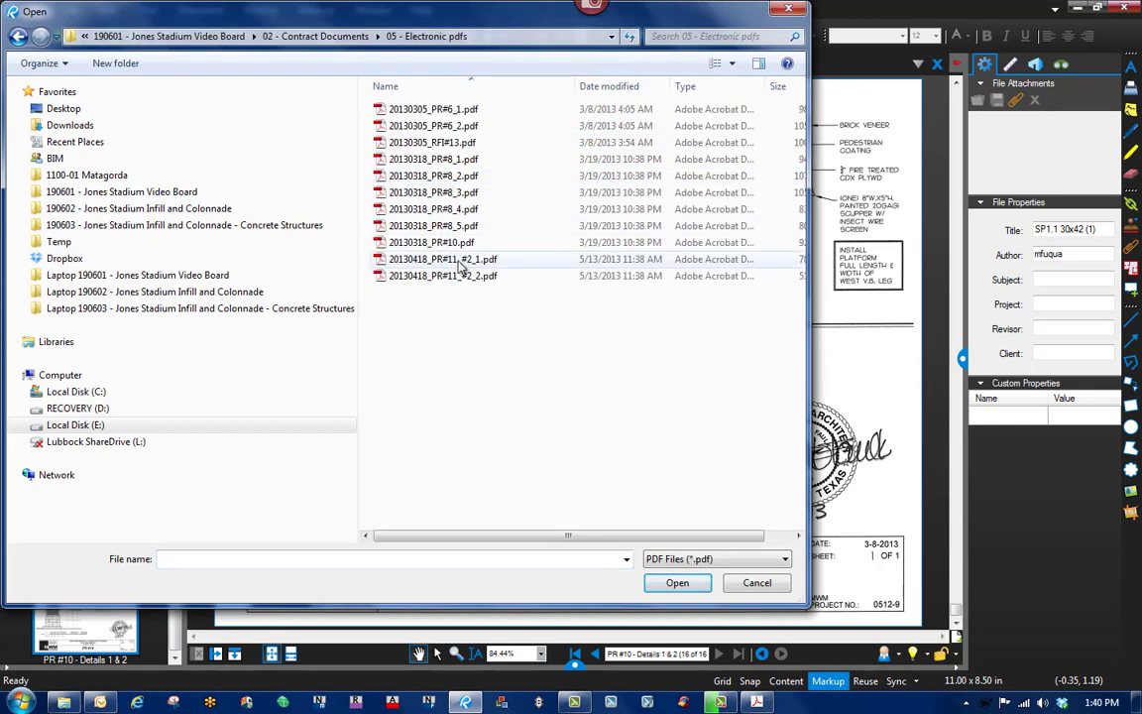
left_click(458, 260)
left_click(436, 275, "shift")
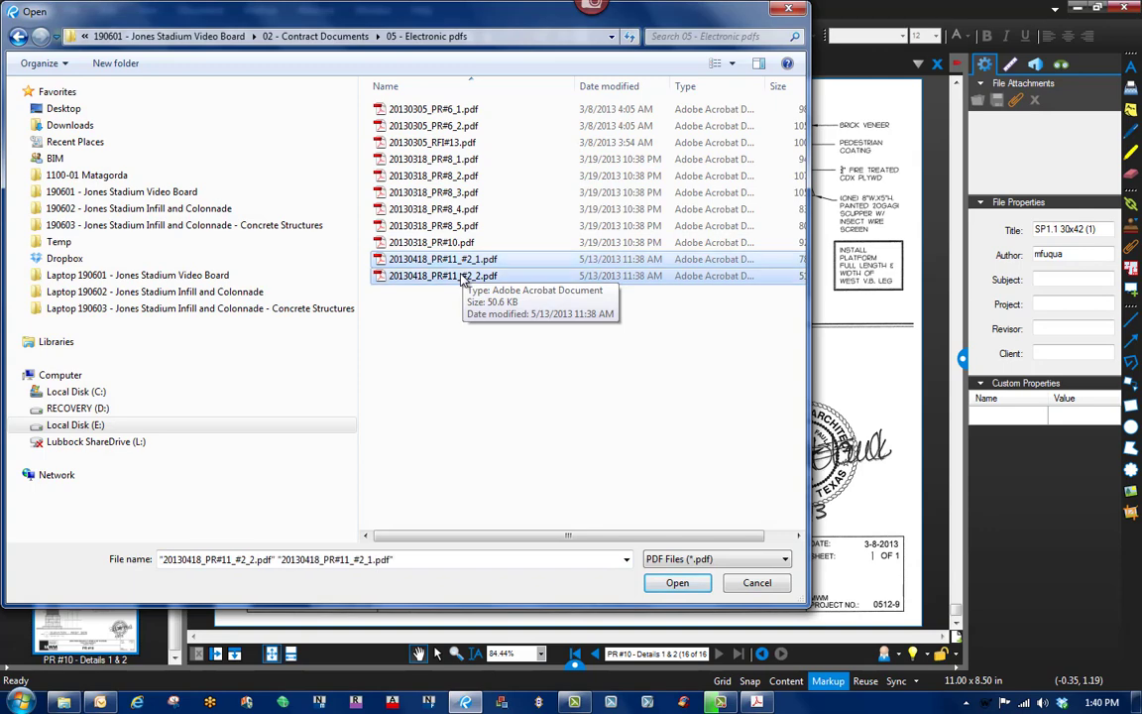
left_click(677, 582)
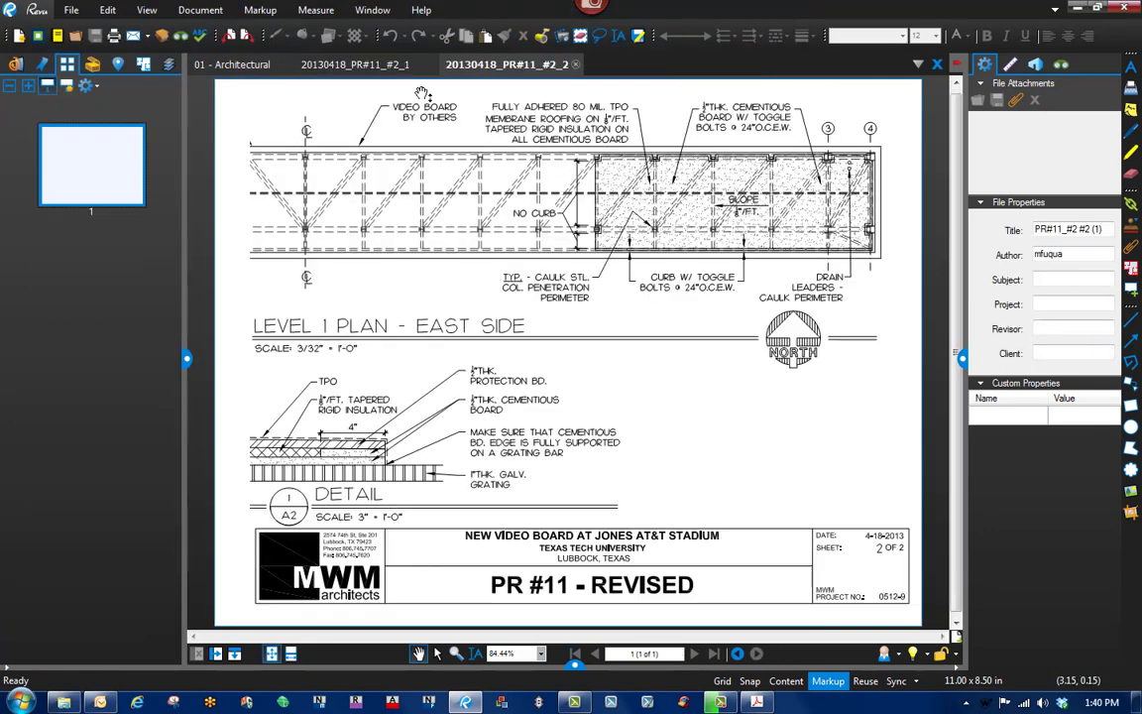
Review both revised PR #11 sheets and return to the 01 - Architectural document.
left_click(372, 72)
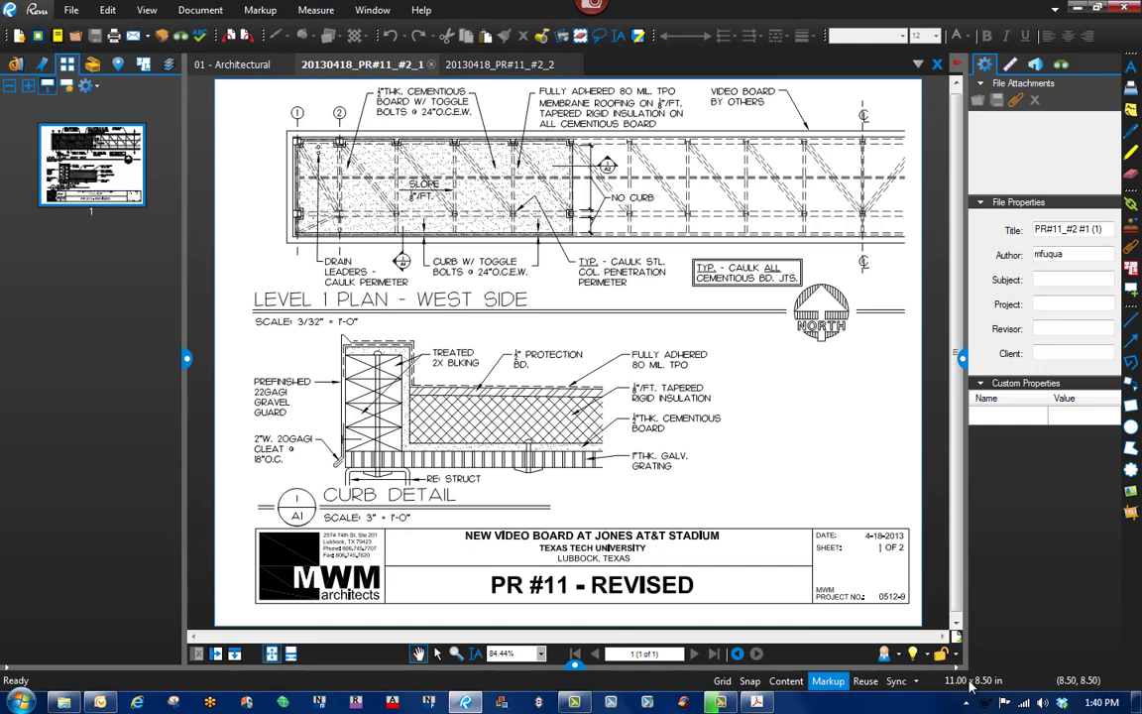
left_click(478, 66)
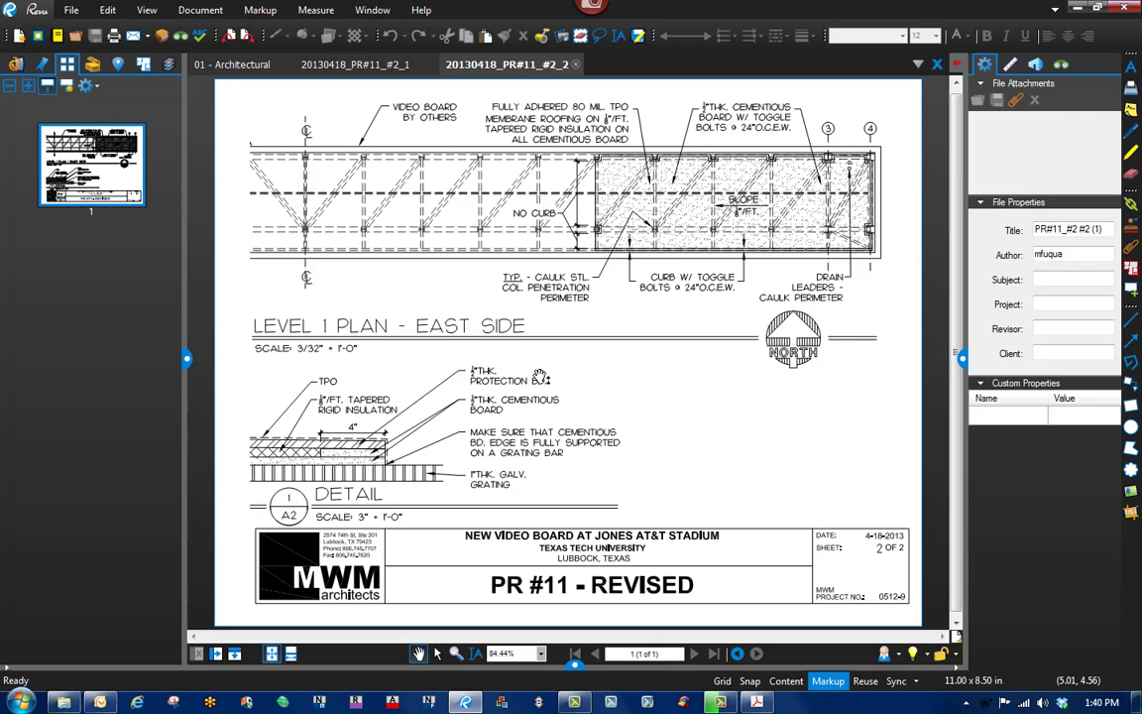
left_click(224, 66)
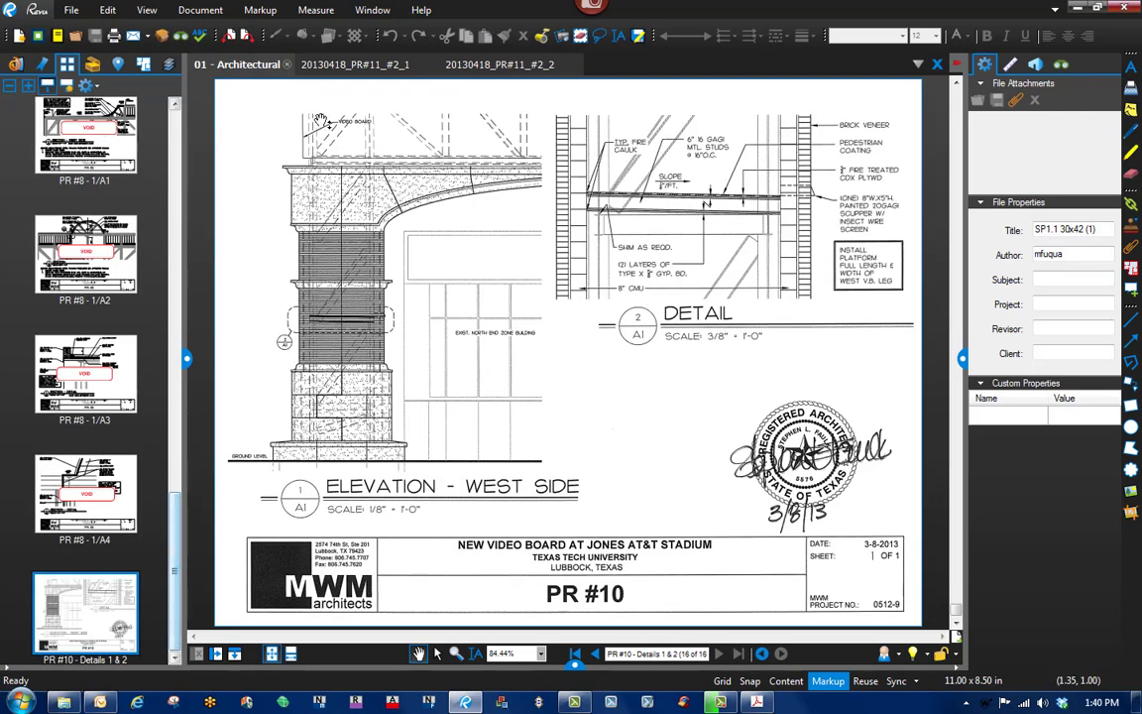
Copy the page of 20130418_PR#11_#2_1 and paste it after the PR #10 page in 01 - Architectural.
left_click(355, 65)
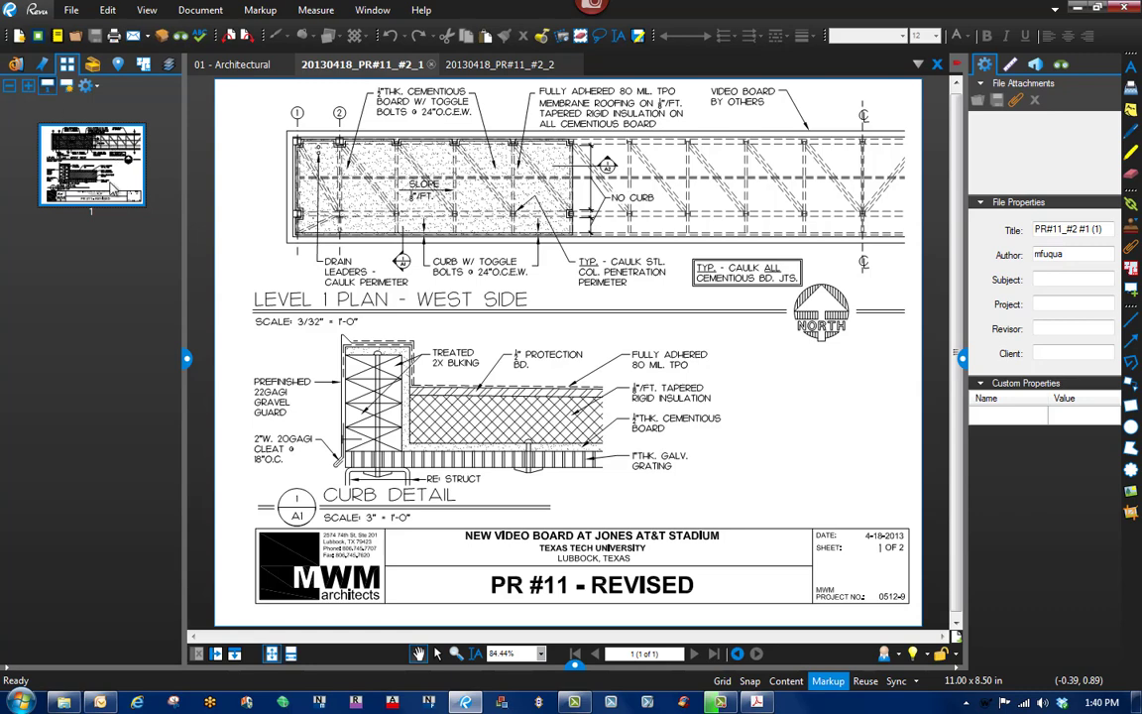
right_click(111, 169)
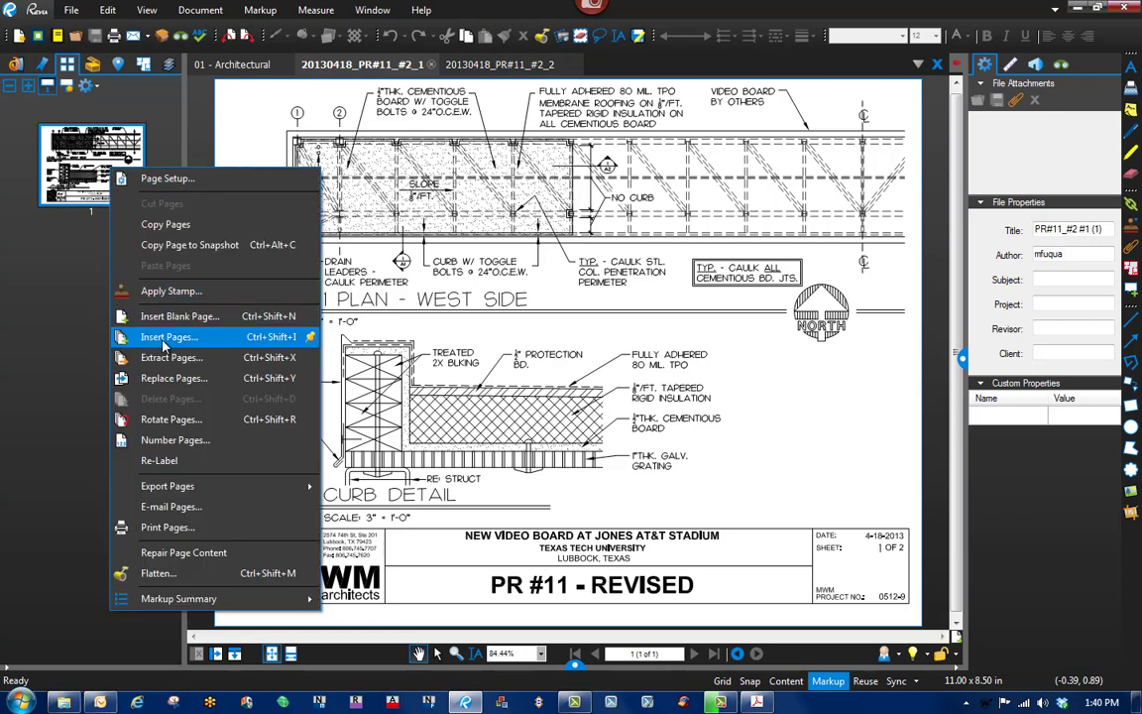
left_click(160, 223)
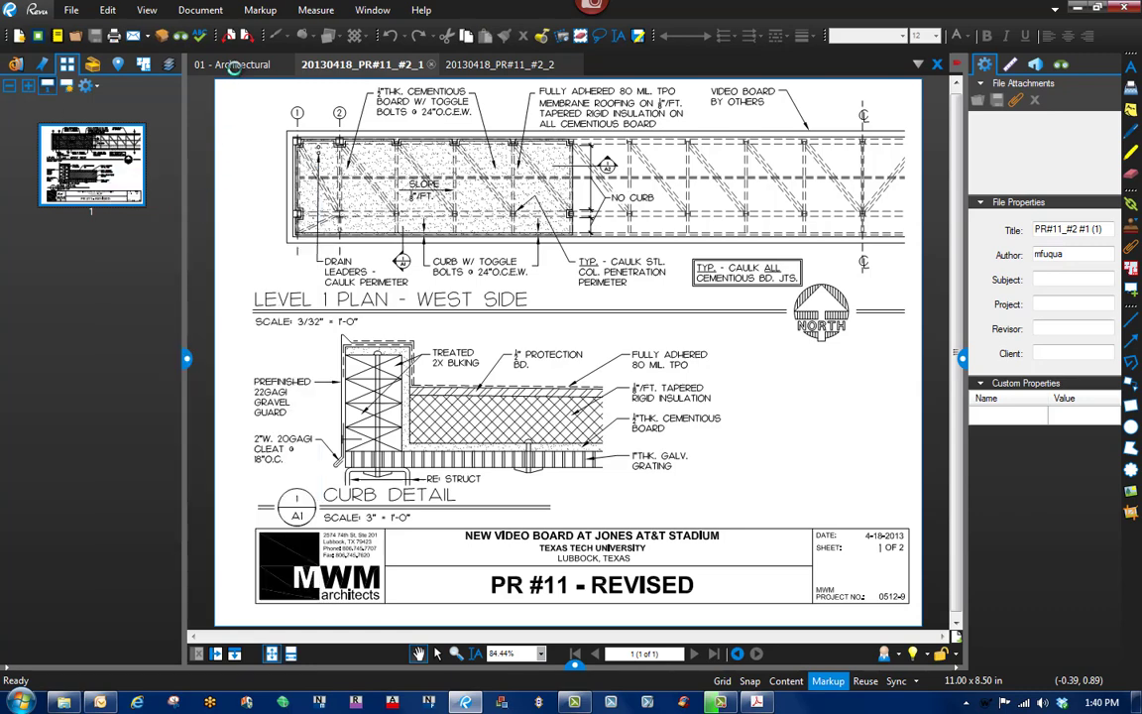
left_click(212, 64)
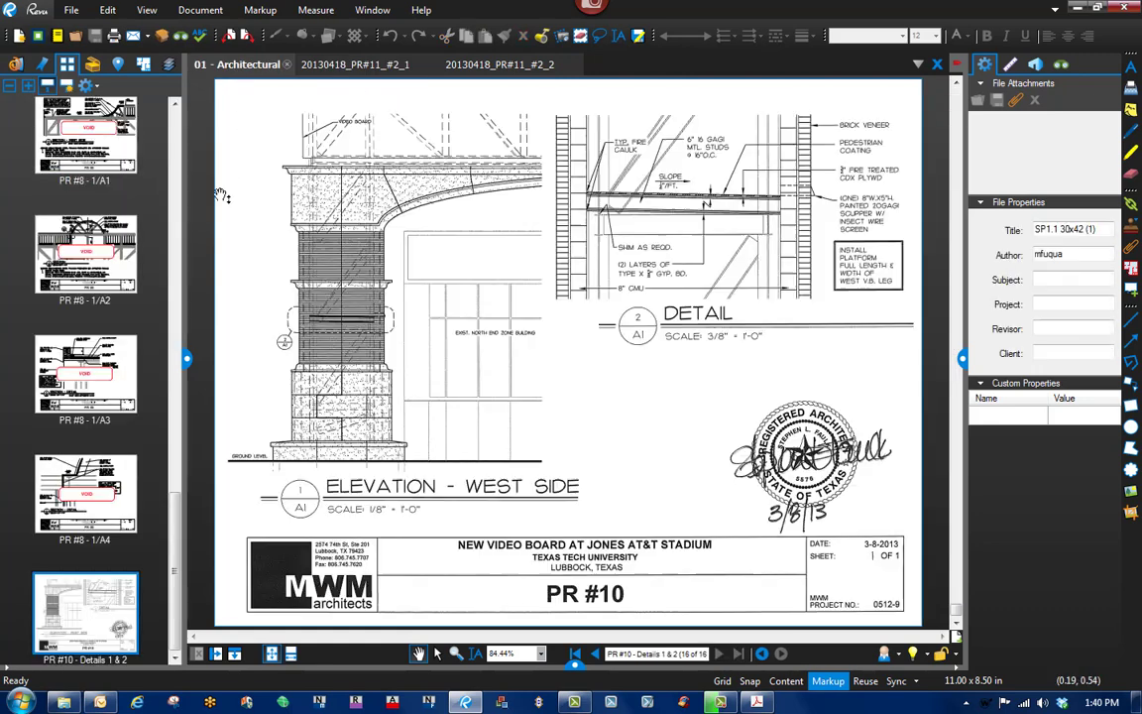
right_click(153, 624)
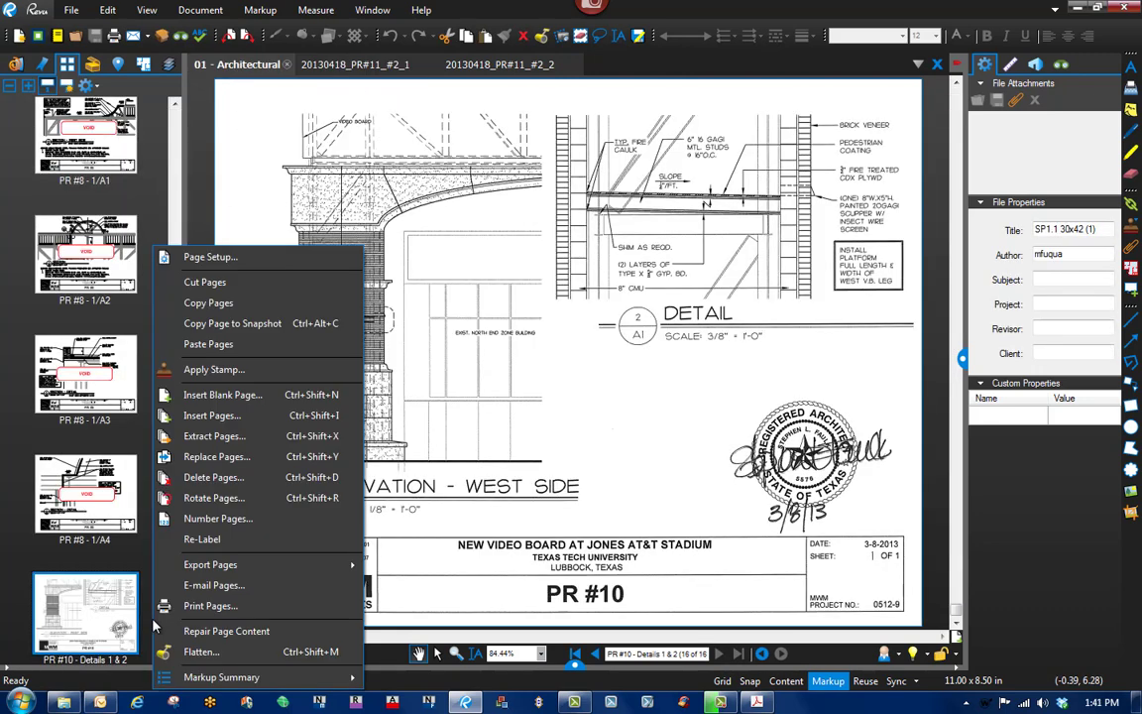
left_click(228, 346)
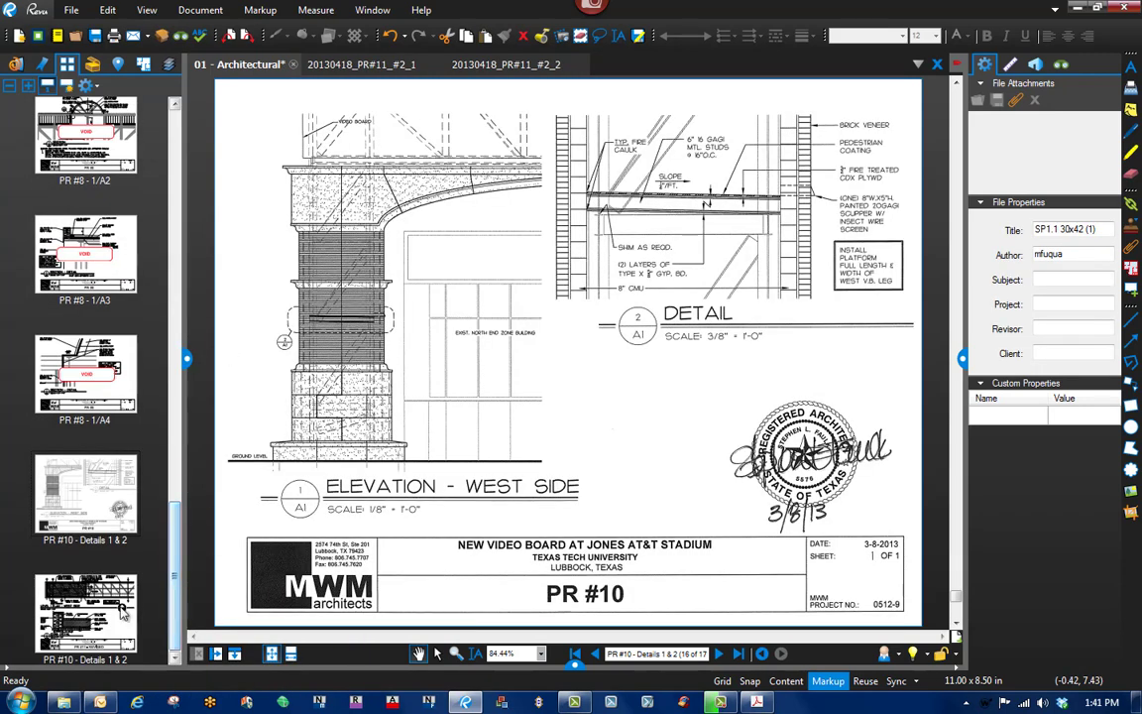
Delete the pasted PR #11 page, page 17, from 01 - Architectural.
left_click(121, 615)
right_click(111, 612)
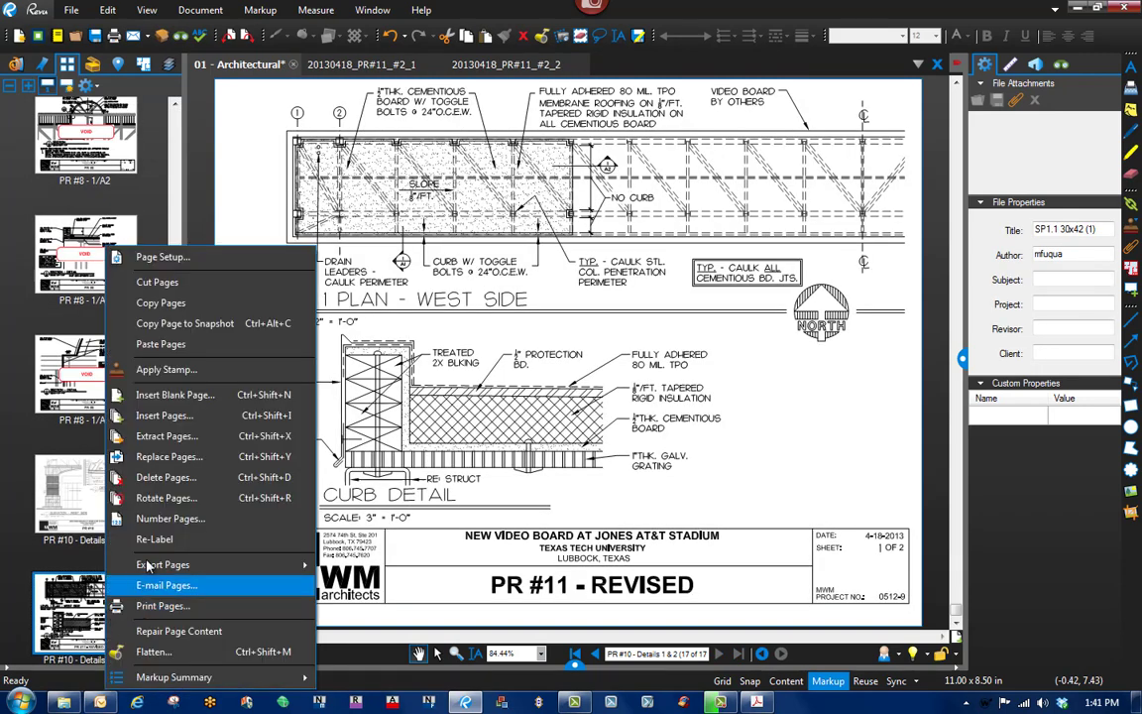
left_click(166, 479)
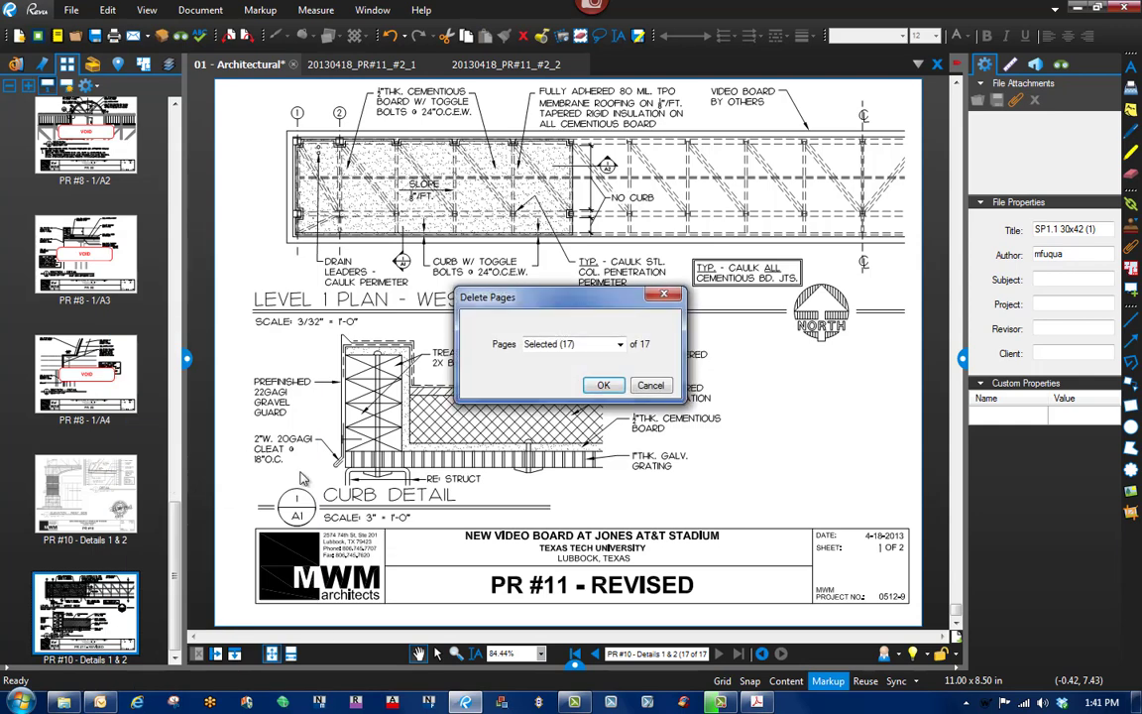
left_click(599, 387)
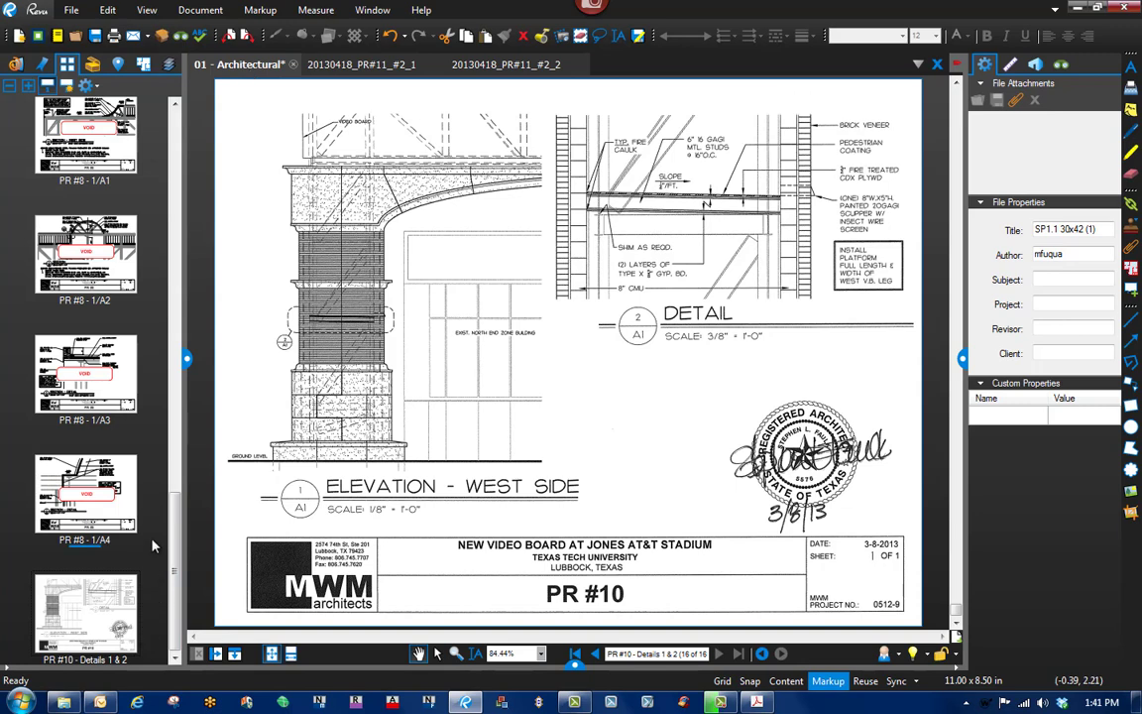
Insert all open PR #11 files into 01 - Architectural after the last page and check the added pages.
right_click(155, 430)
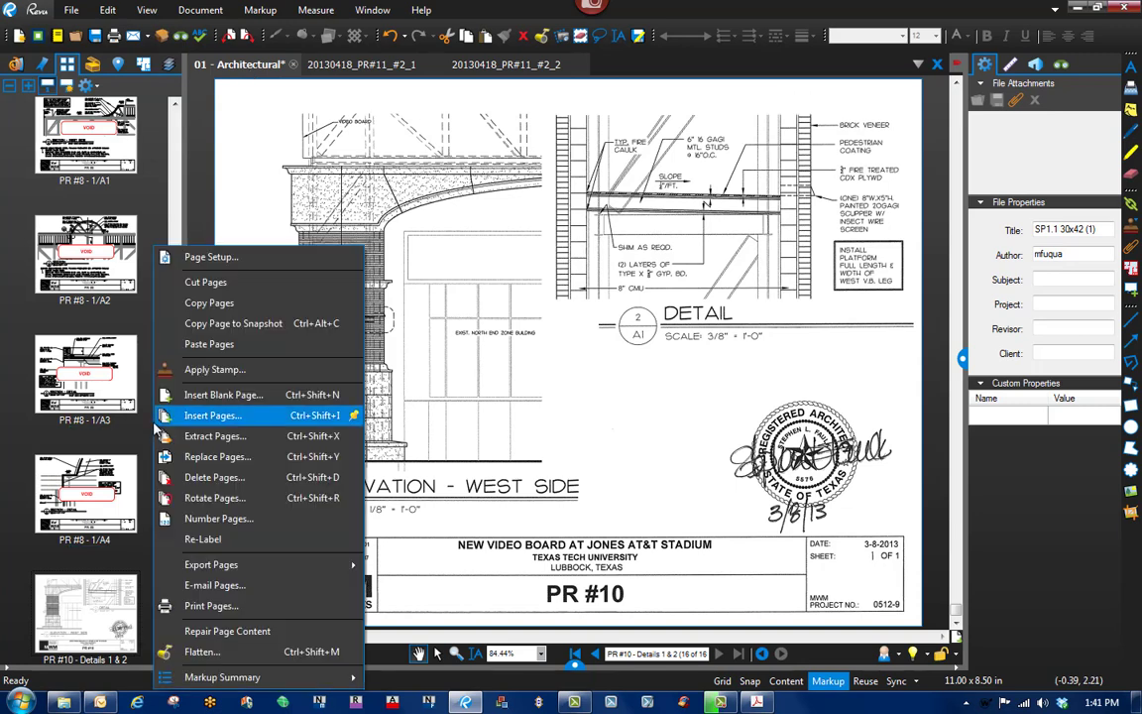
left_click(212, 416)
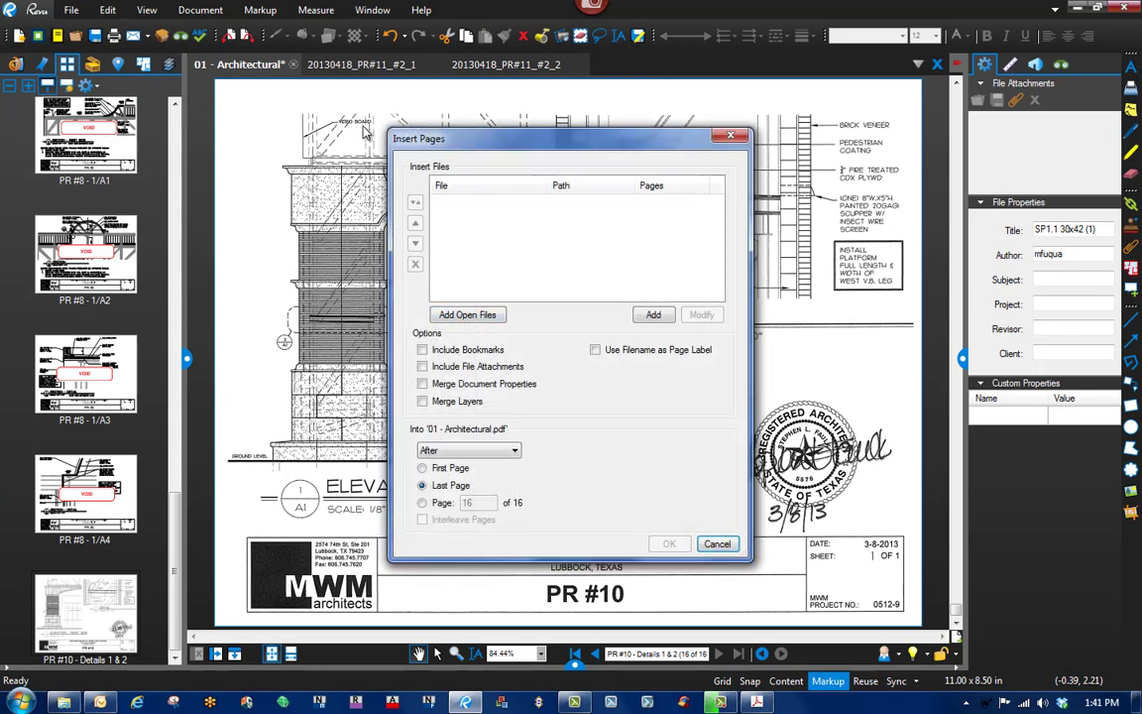
left_click(466, 315)
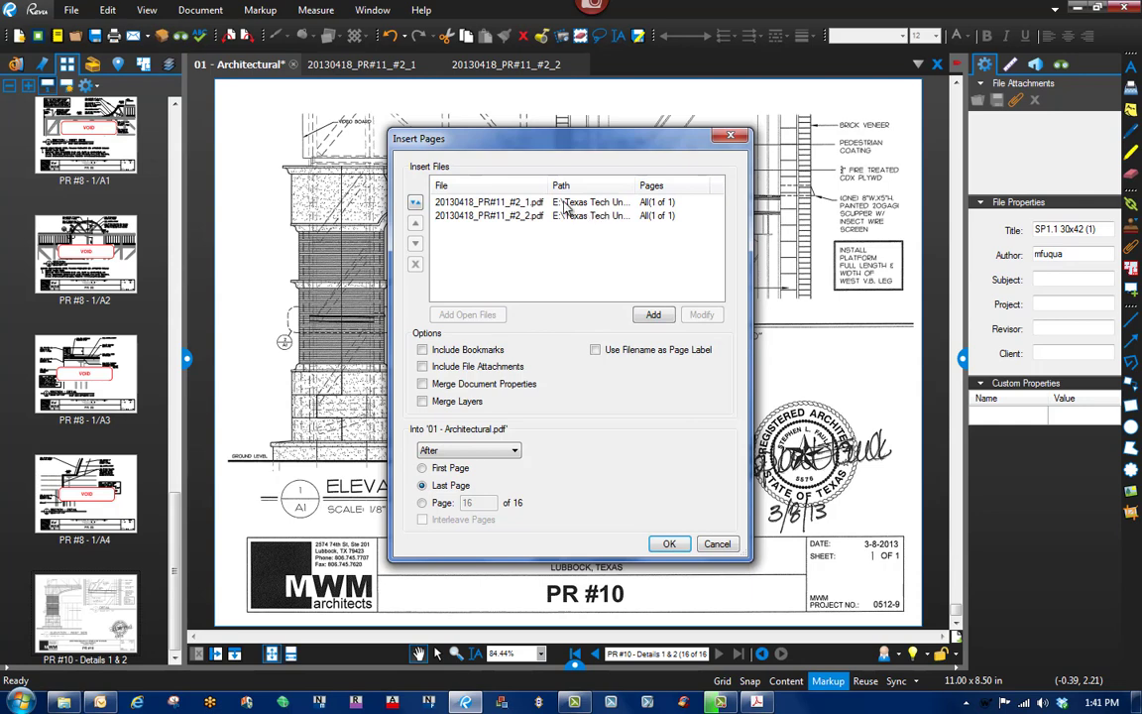
left_click_drag(548, 185, 599, 185)
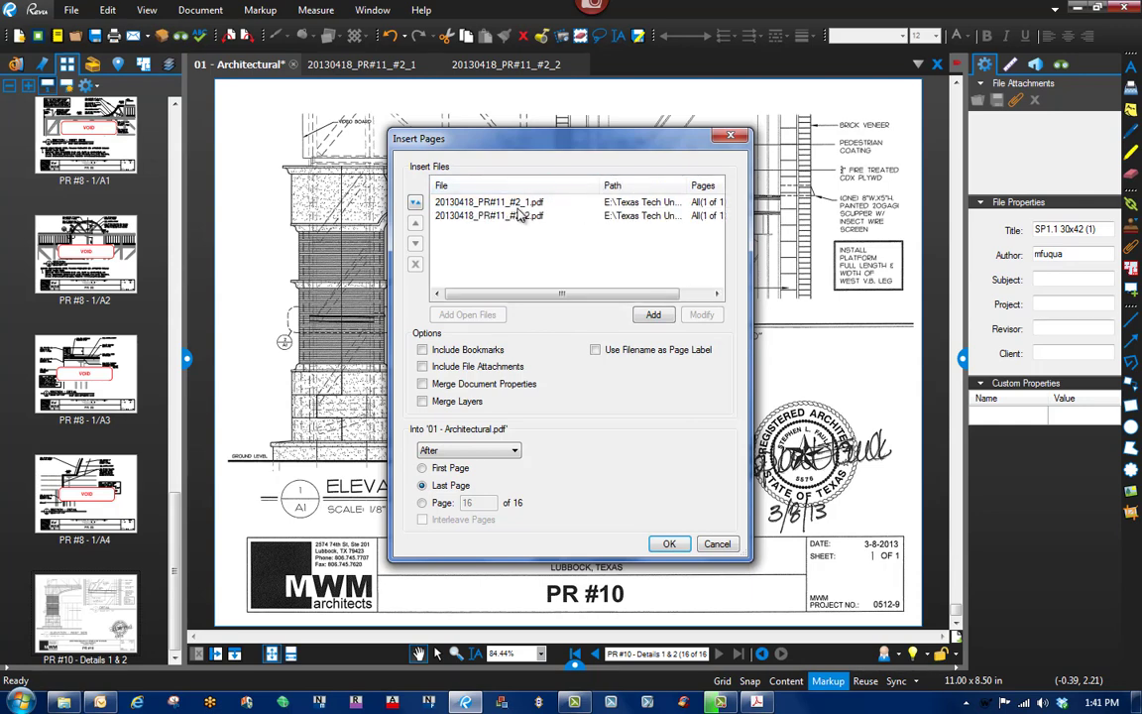
left_click(463, 456)
left_click(464, 458)
left_click(669, 544)
scroll(174, 555, "down", 2)
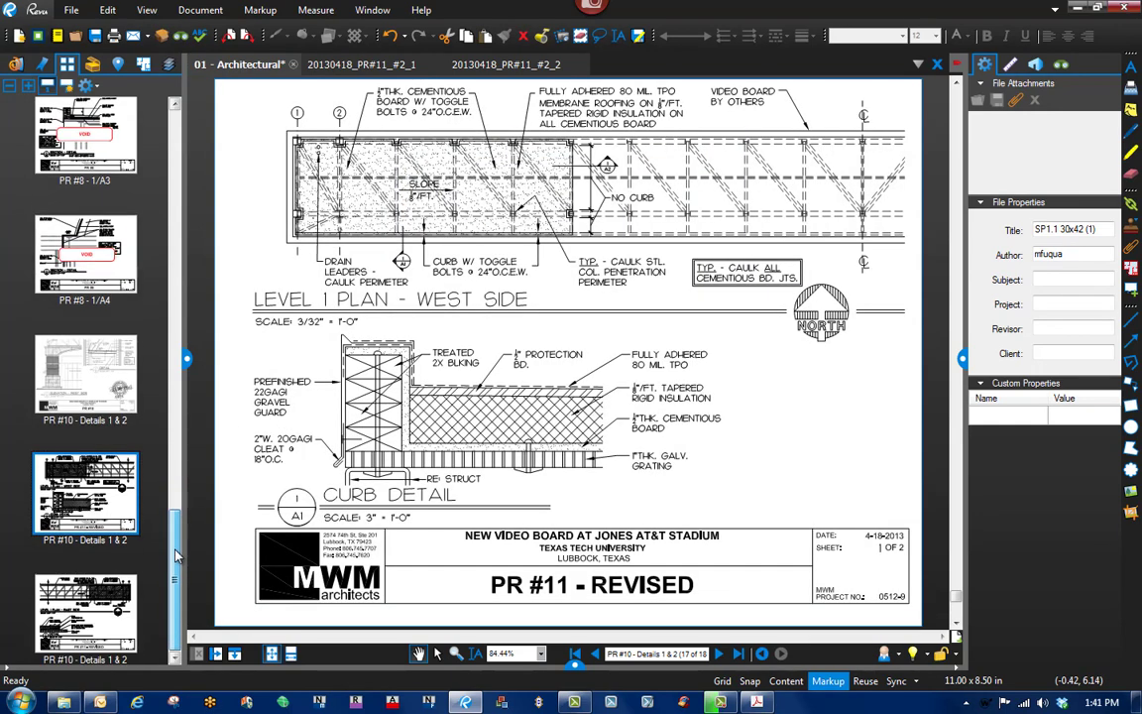
left_click(102, 600)
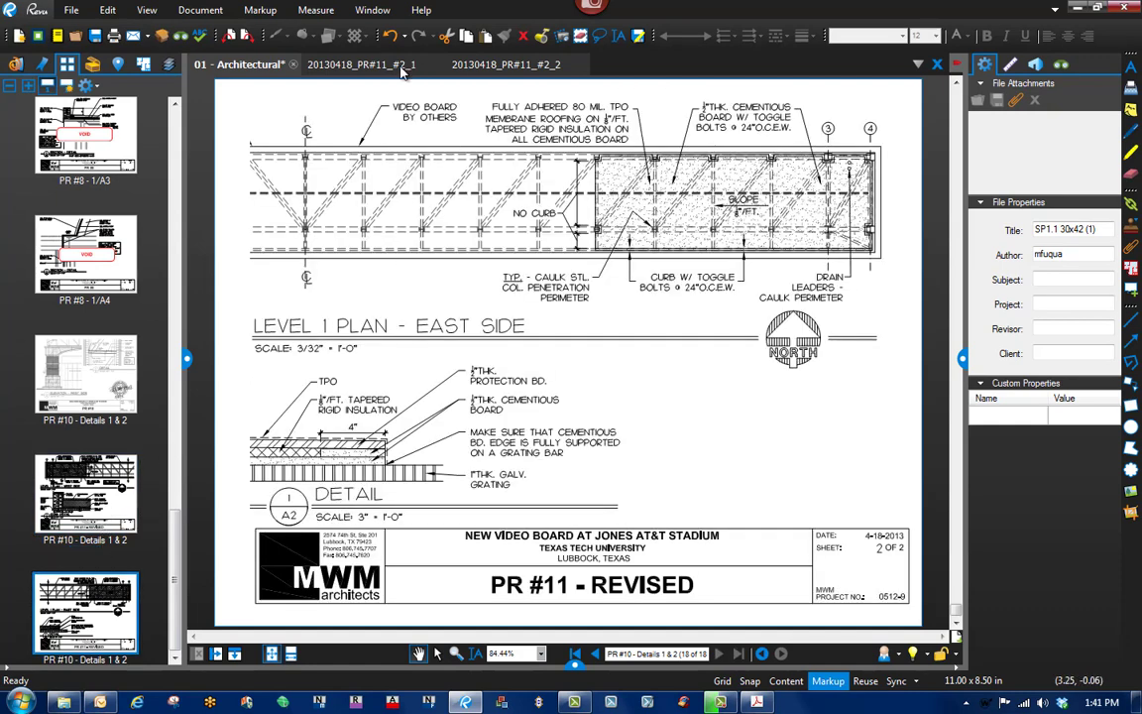
Close the two source documents 20130418_PR#11_#2_1 and 20130418_PR#11_#2_2.
left_click(363, 65)
left_click(427, 65)
left_click(363, 65)
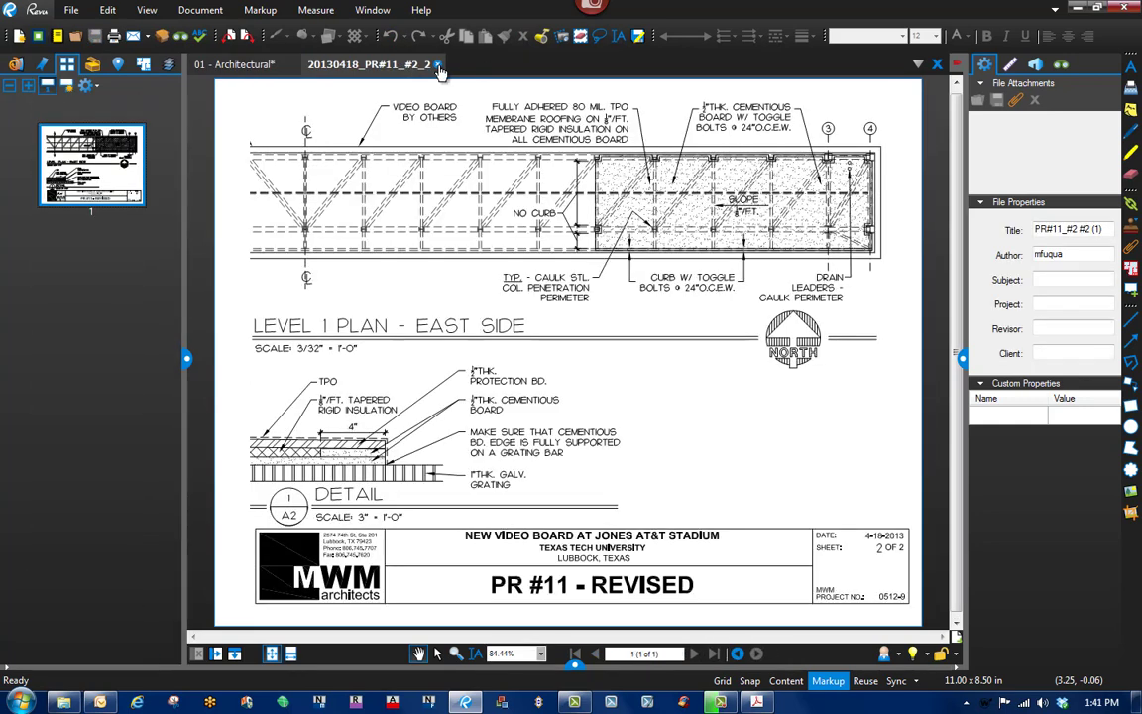
left_click(427, 65)
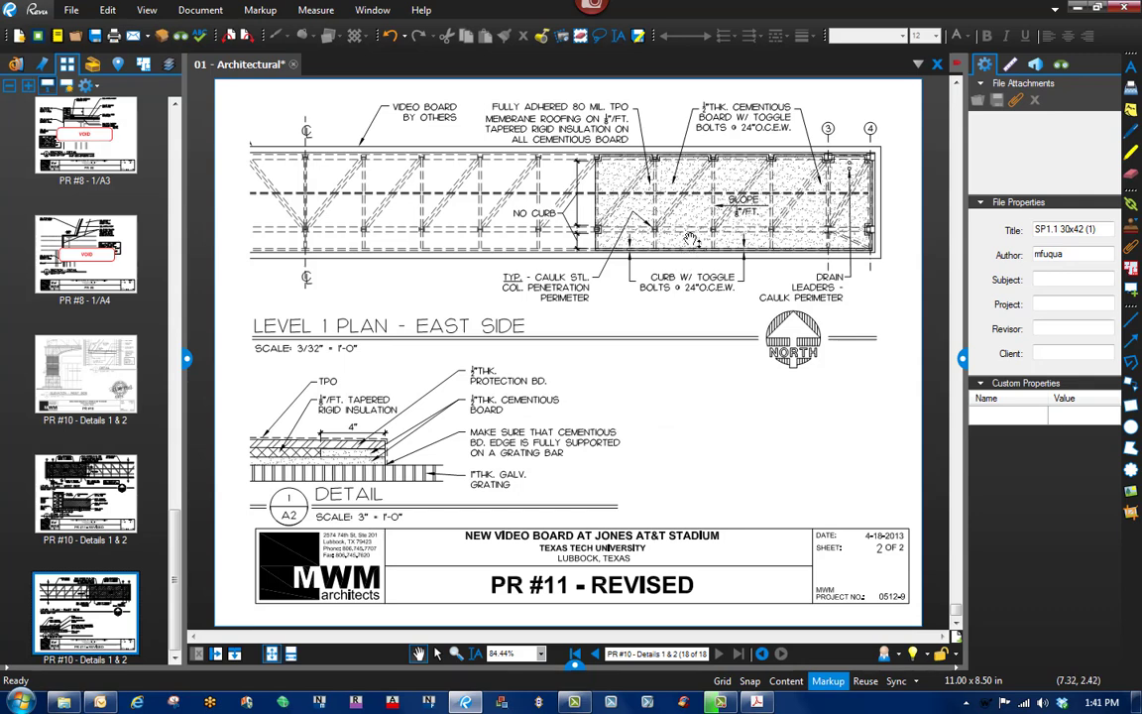
Review the first PR #11 sheet, and go through the bookmarked A4.1 - Roof Plan and RCP sheet to A5.1 - Exterior Elevations.
left_click(78, 465)
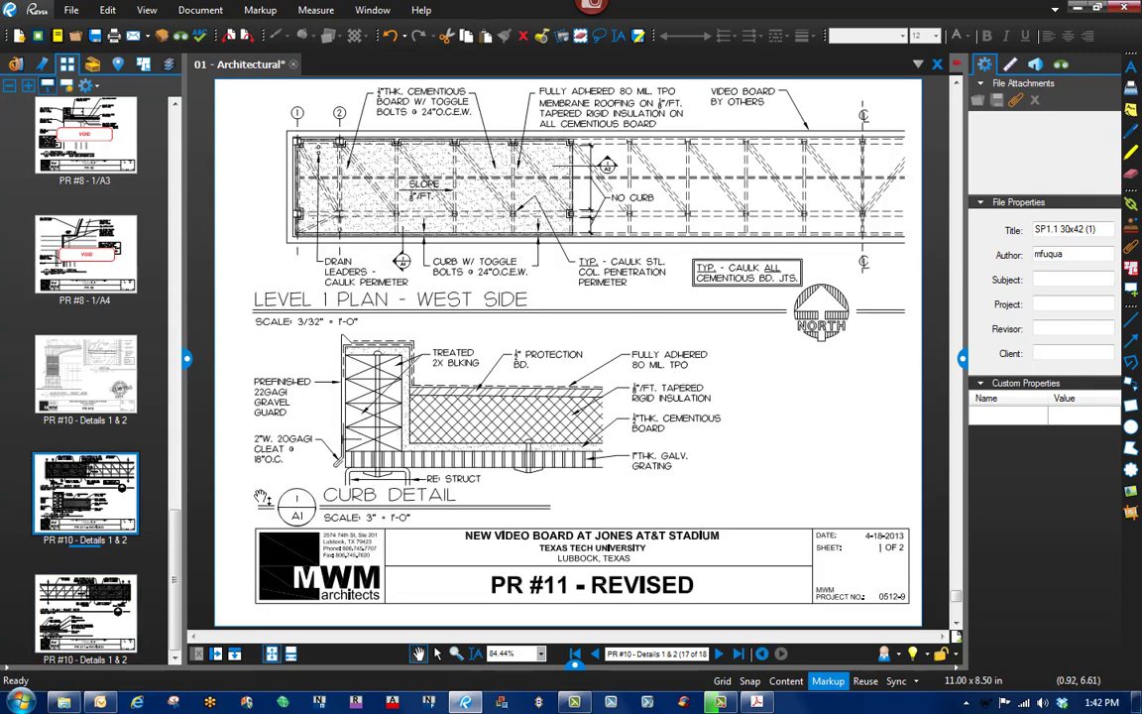
left_click_drag(174, 515, 184, 278)
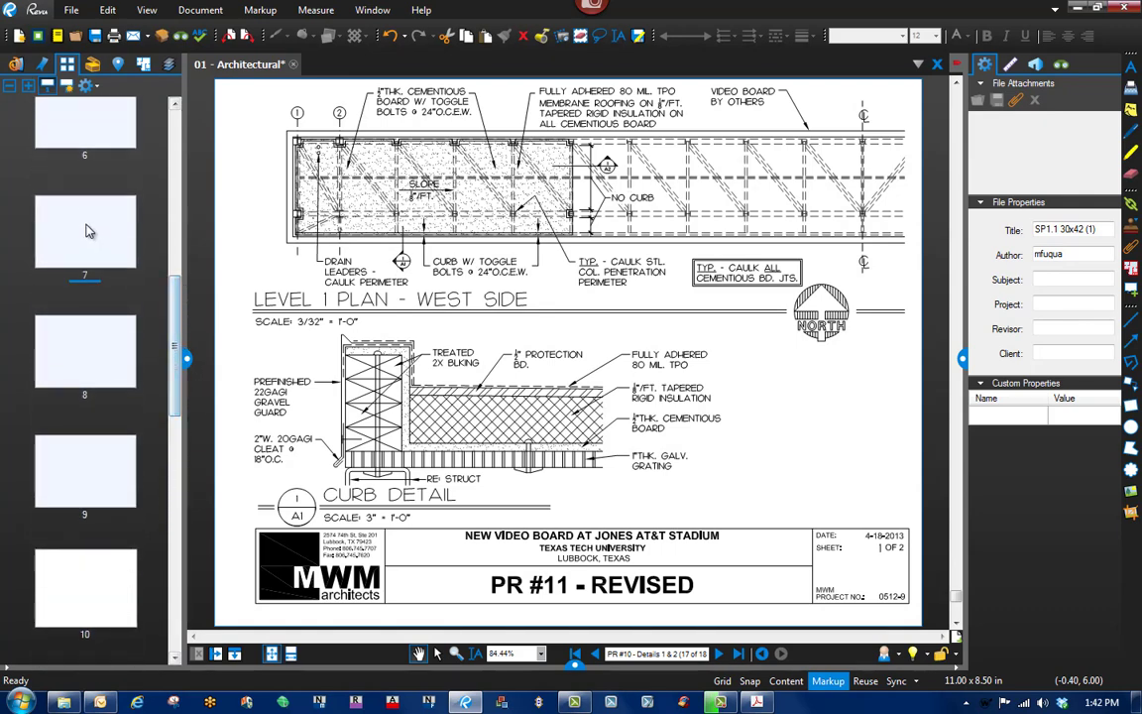
left_click(42, 65)
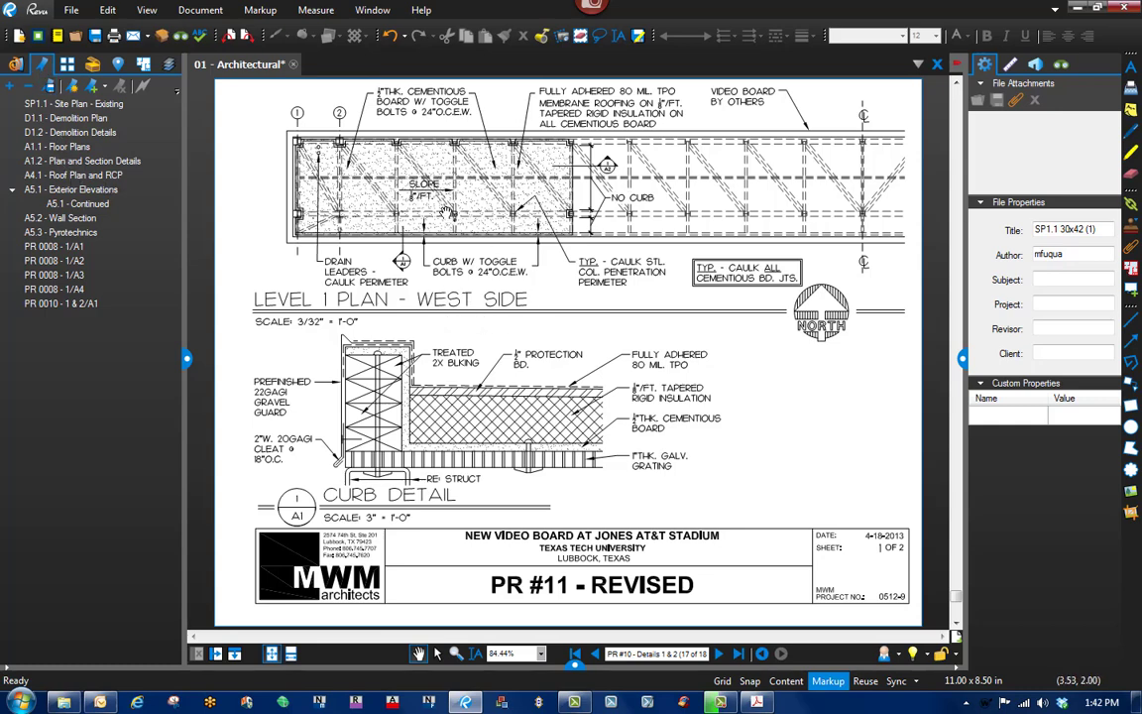
left_click(88, 176)
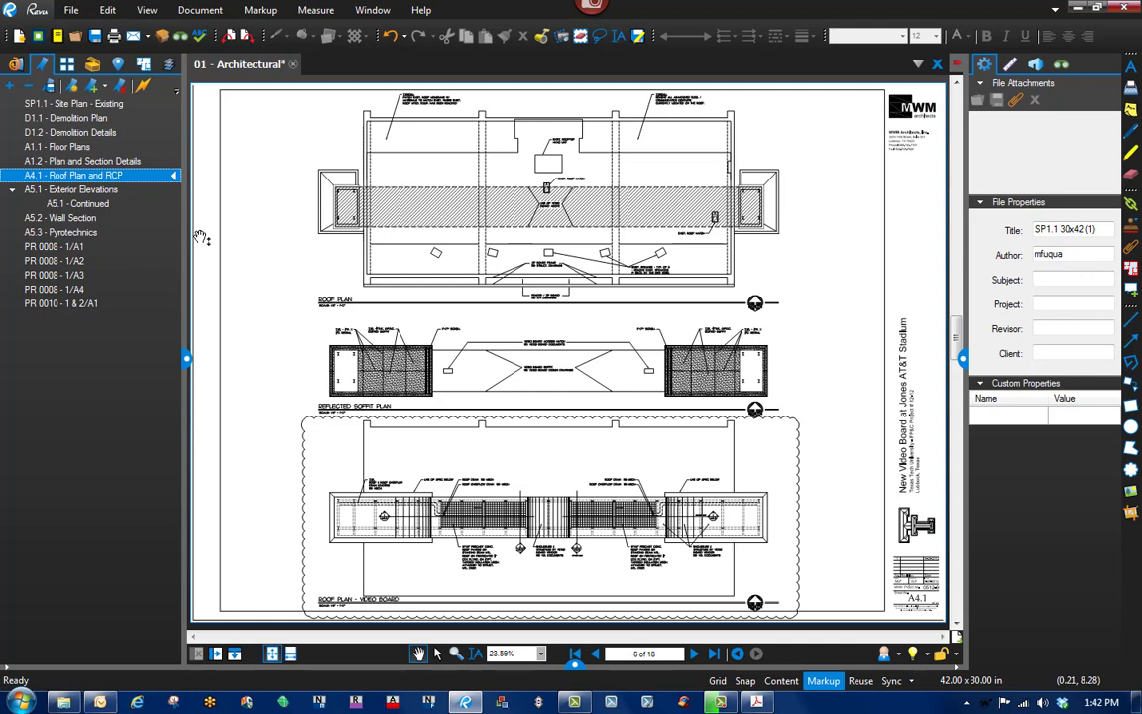
left_click(97, 191)
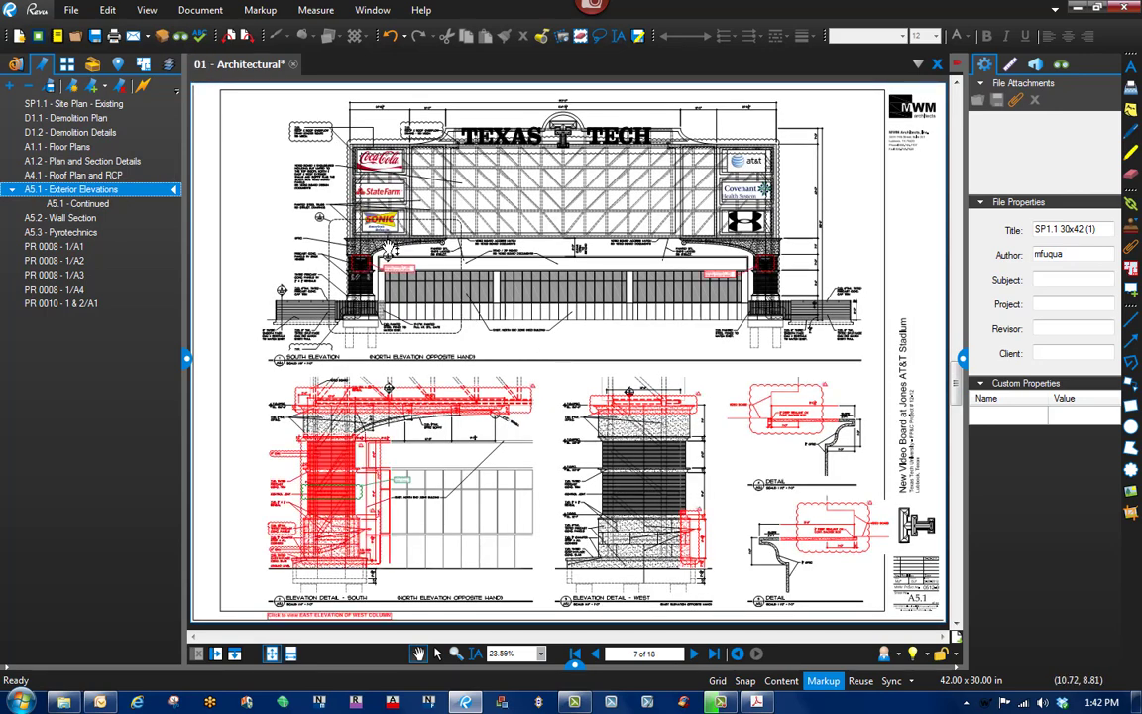
Follow the 2/A5.1 detail reference on the south elevation and examine the column, beam and existing PR #10 callout in the elevation detail.
scroll(389, 247, "up", 6)
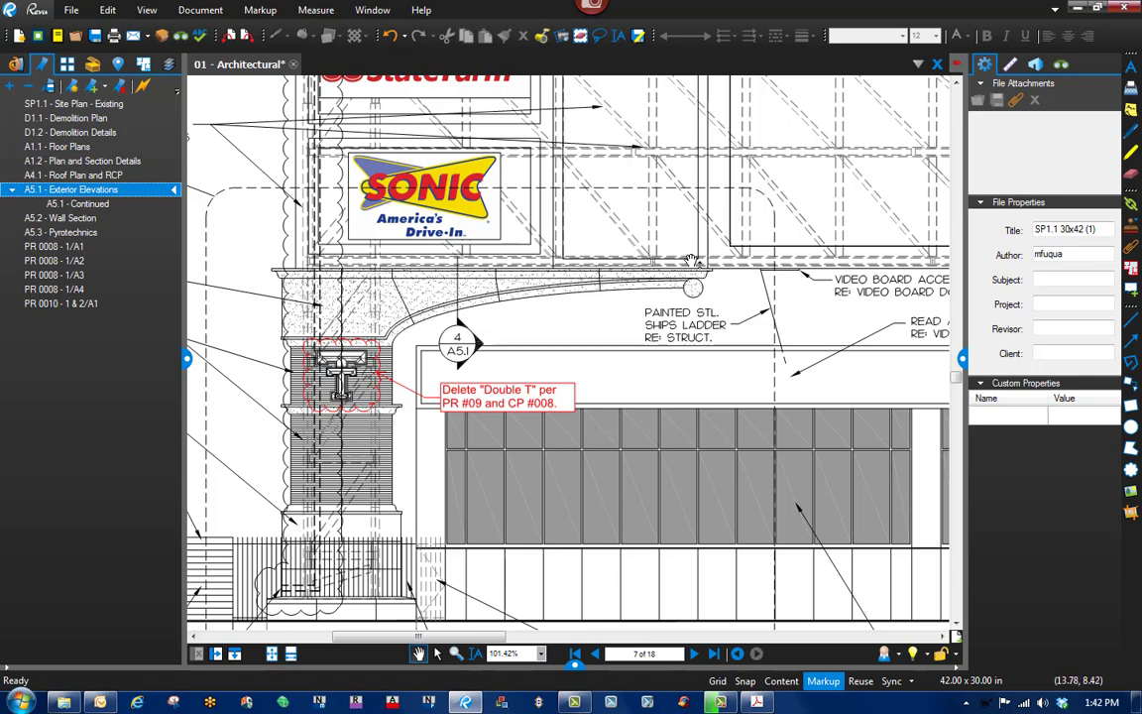
scroll(541, 347, "down", 2)
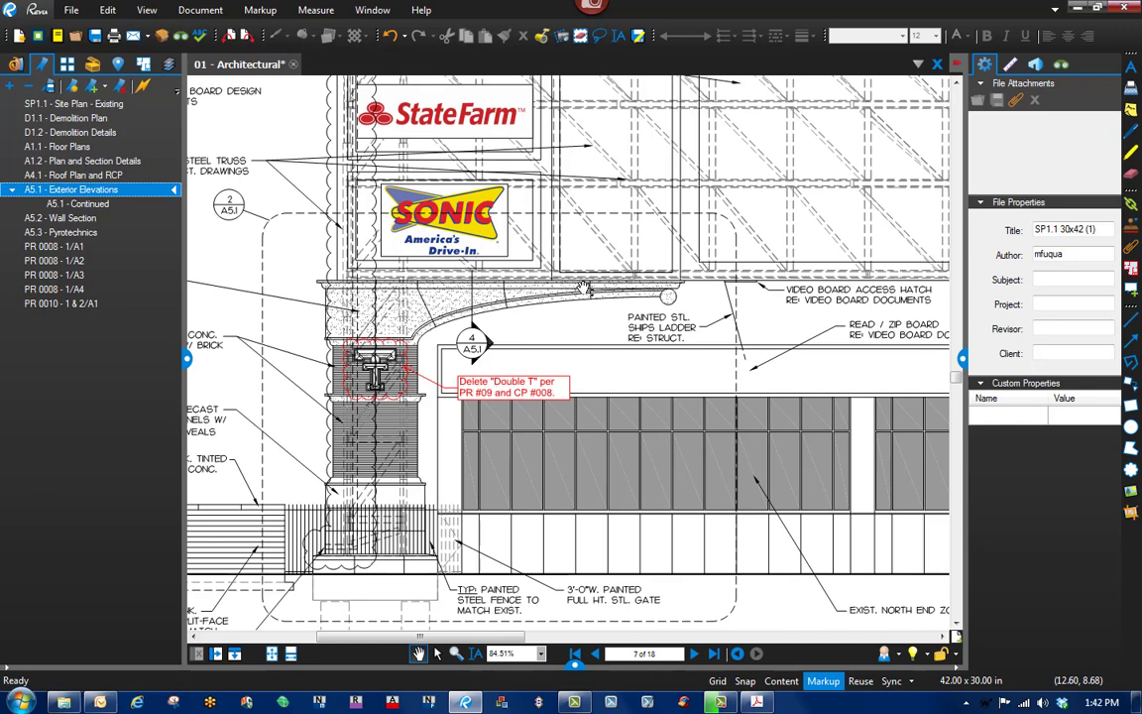
scroll(657, 294, "up", 1)
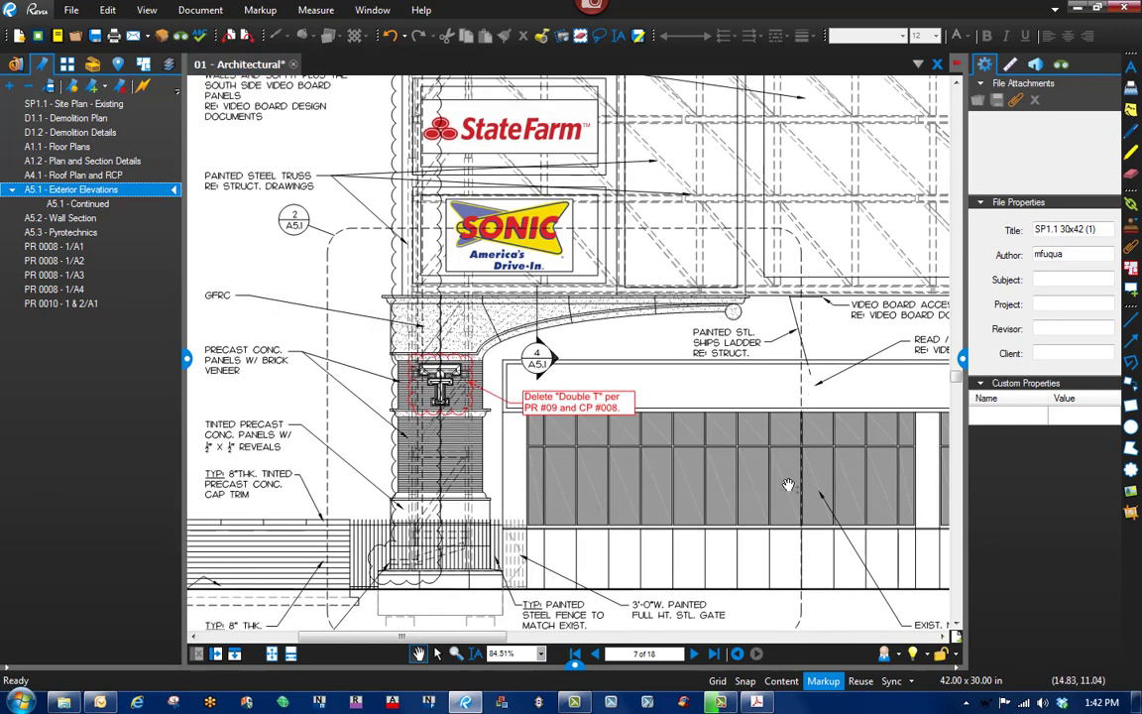
left_click(297, 225)
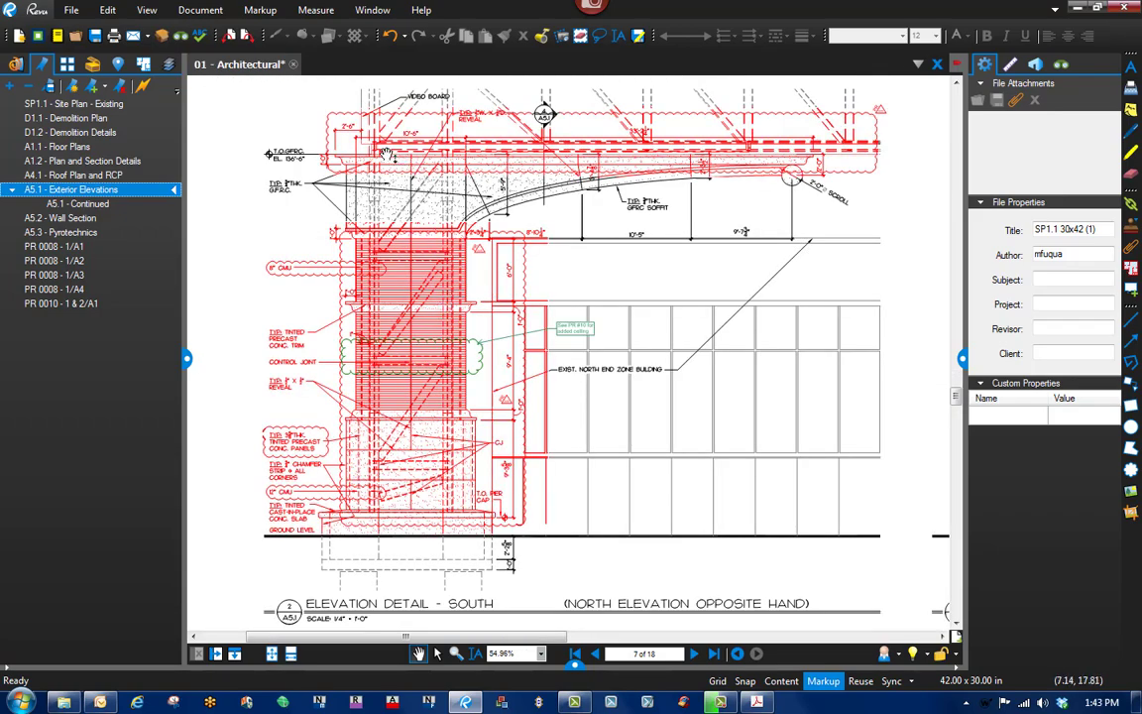
mouse_move(723, 136)
left_mouse_down()
mouse_move(729, 169)
mouse_move(768, 213)
left_mouse_up()
scroll(729, 170, "up", 2)
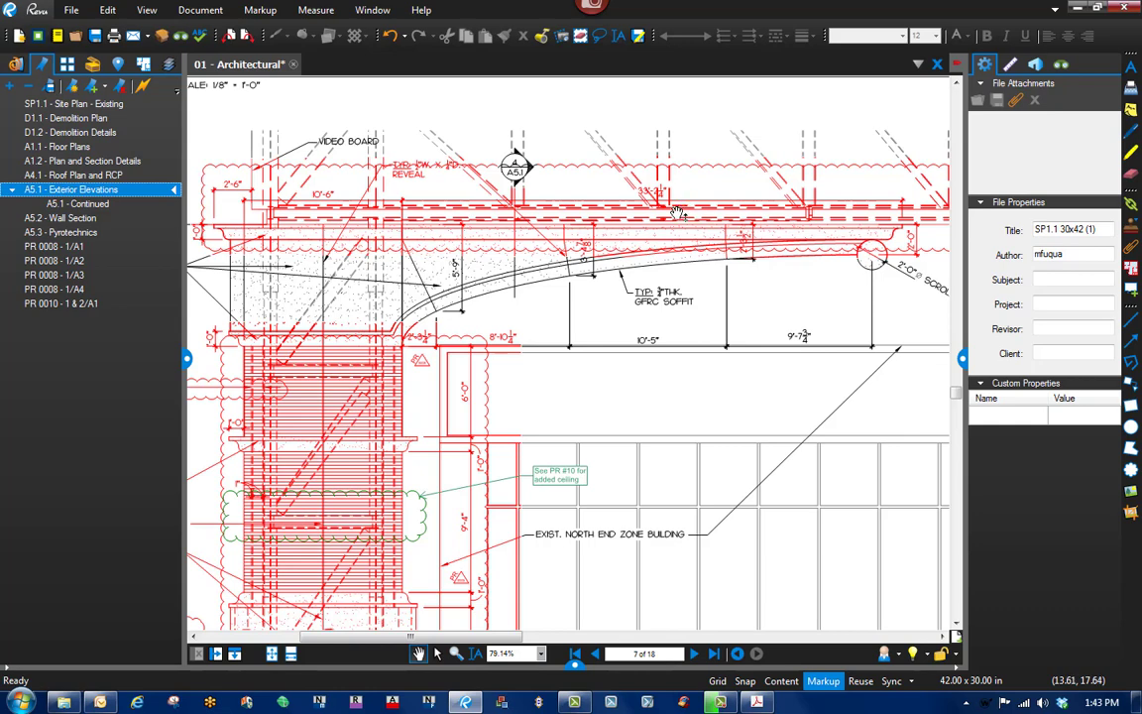
left_click_drag(654, 221, 634, 225)
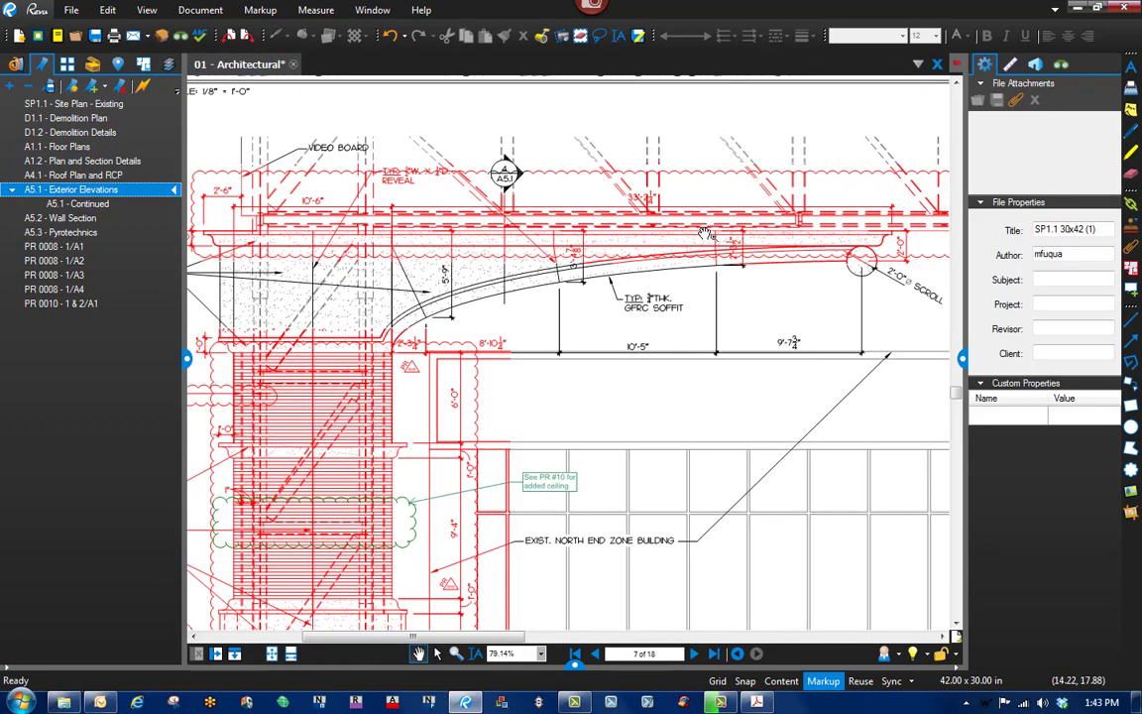
scroll(700, 275, "down", 1)
scroll(699, 276, "down", 1)
scroll(659, 434, "up", 3)
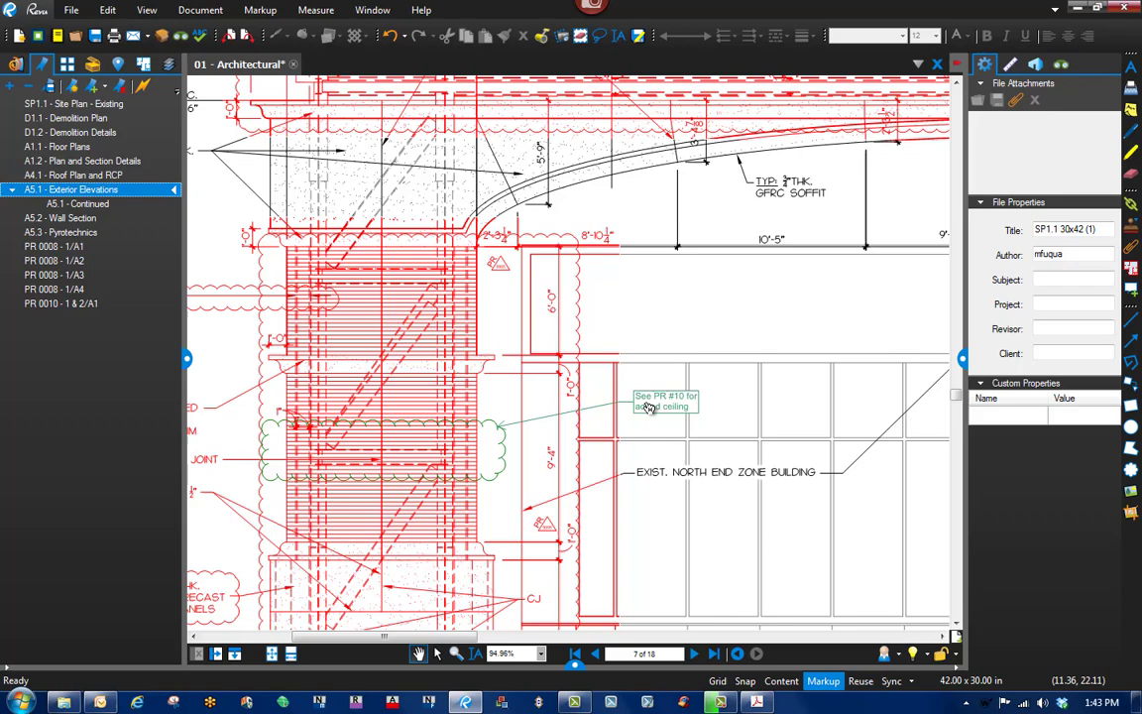
left_click_drag(752, 310, 706, 372)
left_click_drag(754, 300, 719, 334)
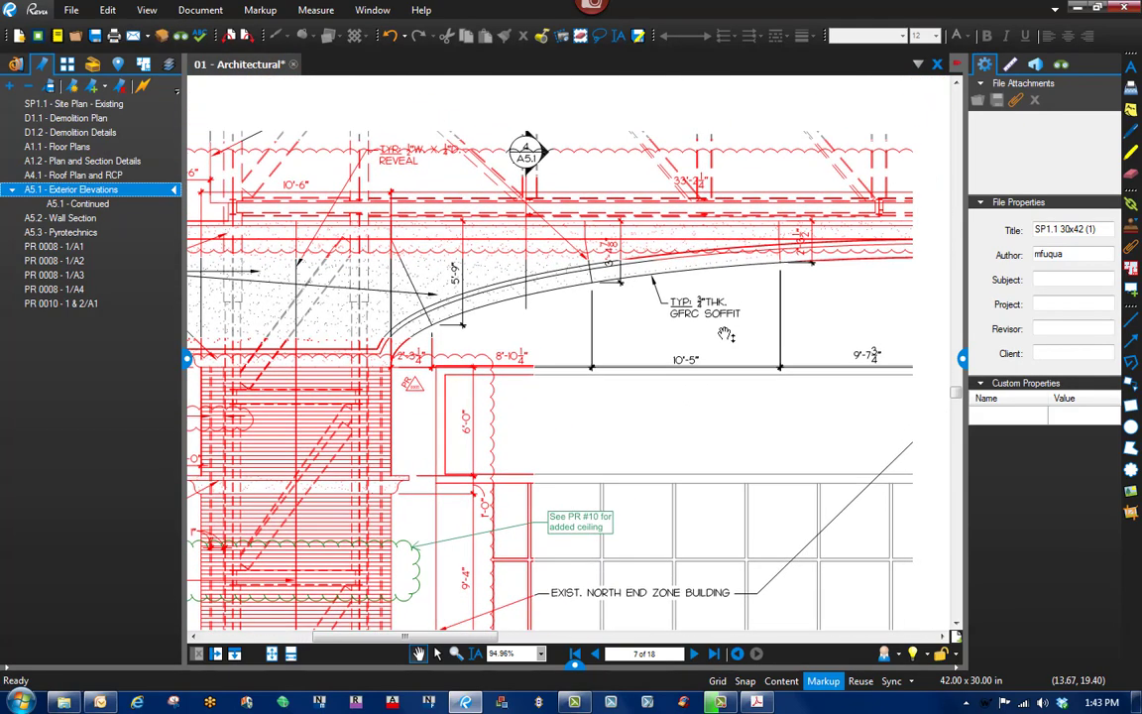
scroll(718, 334, "down", 1)
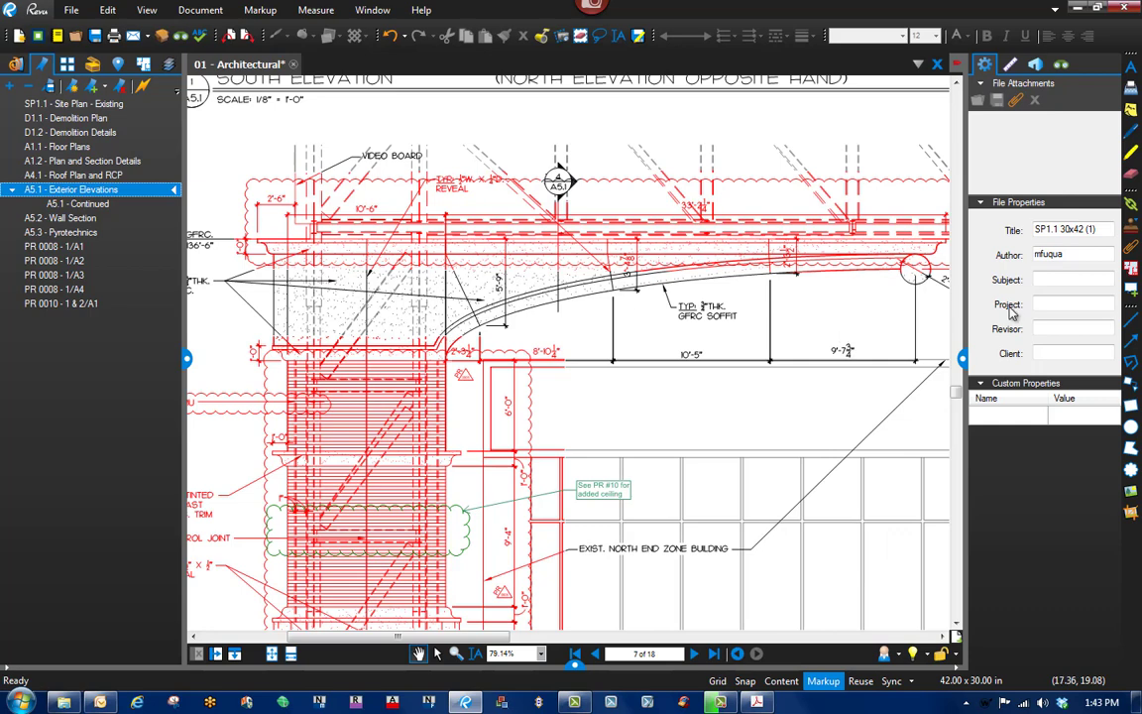
Draw a green revision cloud about 10.69 by 0.71 inches around the beam above the arched soffit in Elevation Detail - South.
left_click(1130, 470)
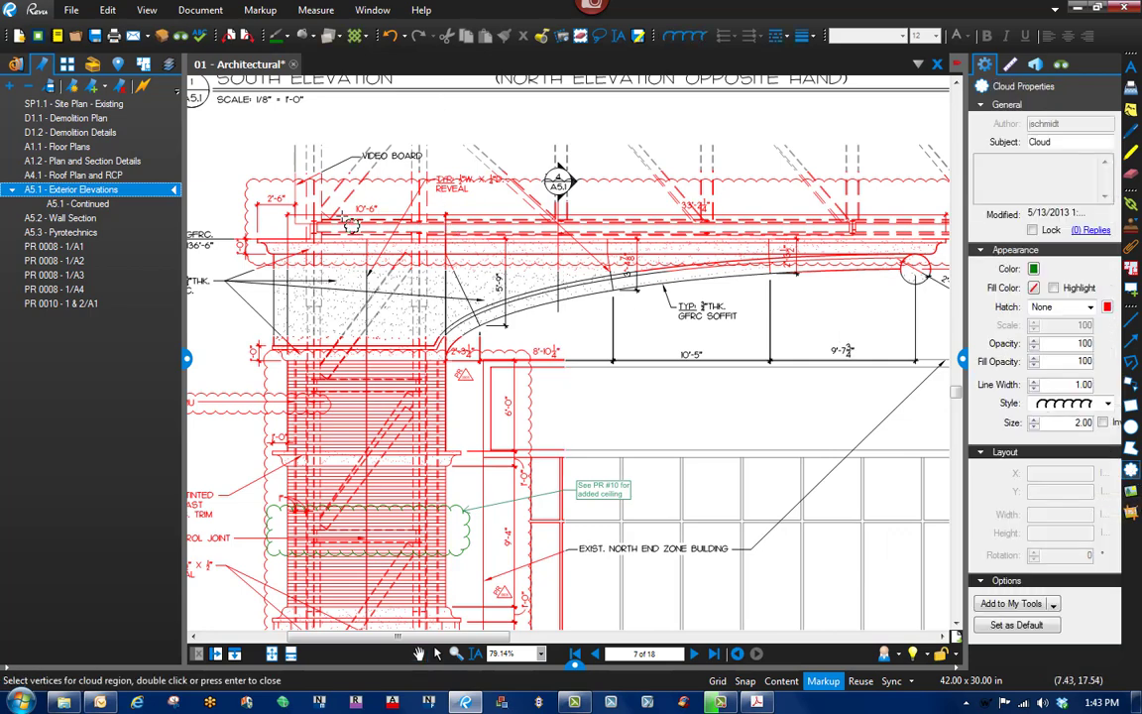
left_click(307, 209)
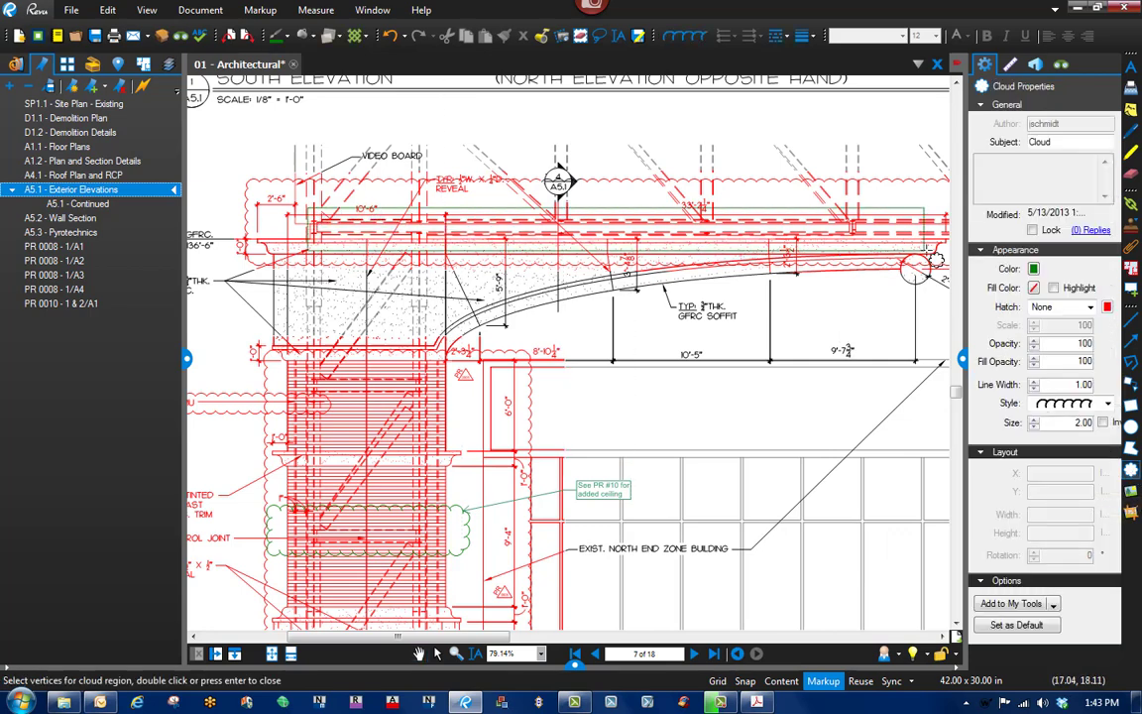
scroll(728, 252, "right", 3)
left_click(800, 258)
double_click(798, 255)
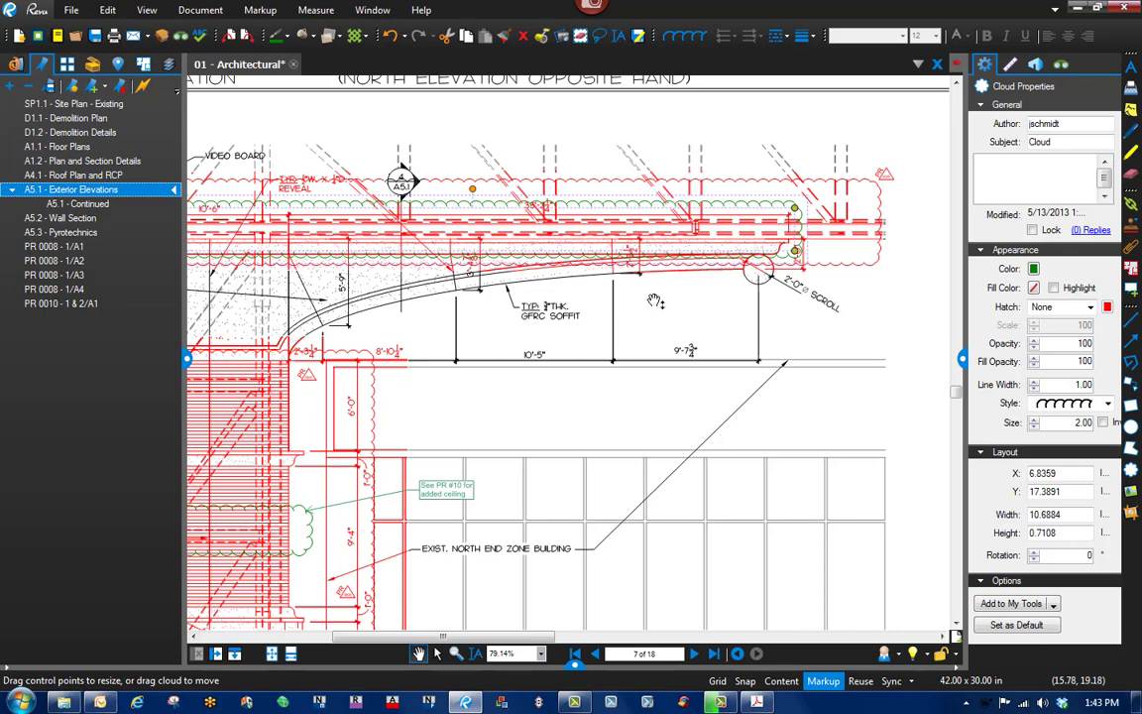
left_click(617, 292)
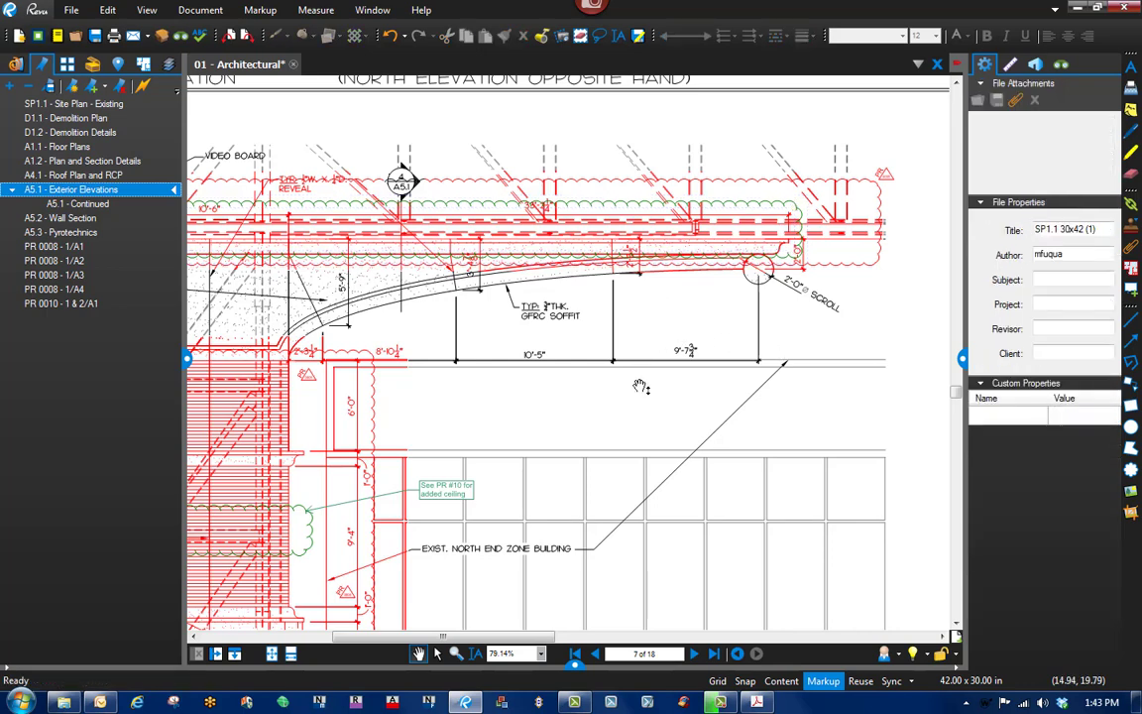
Duplicate the PR #10 callout below the scroll end of the beam and point its leader at the new green cloud.
left_click(424, 486)
left_click_drag(393, 498, 729, 318)
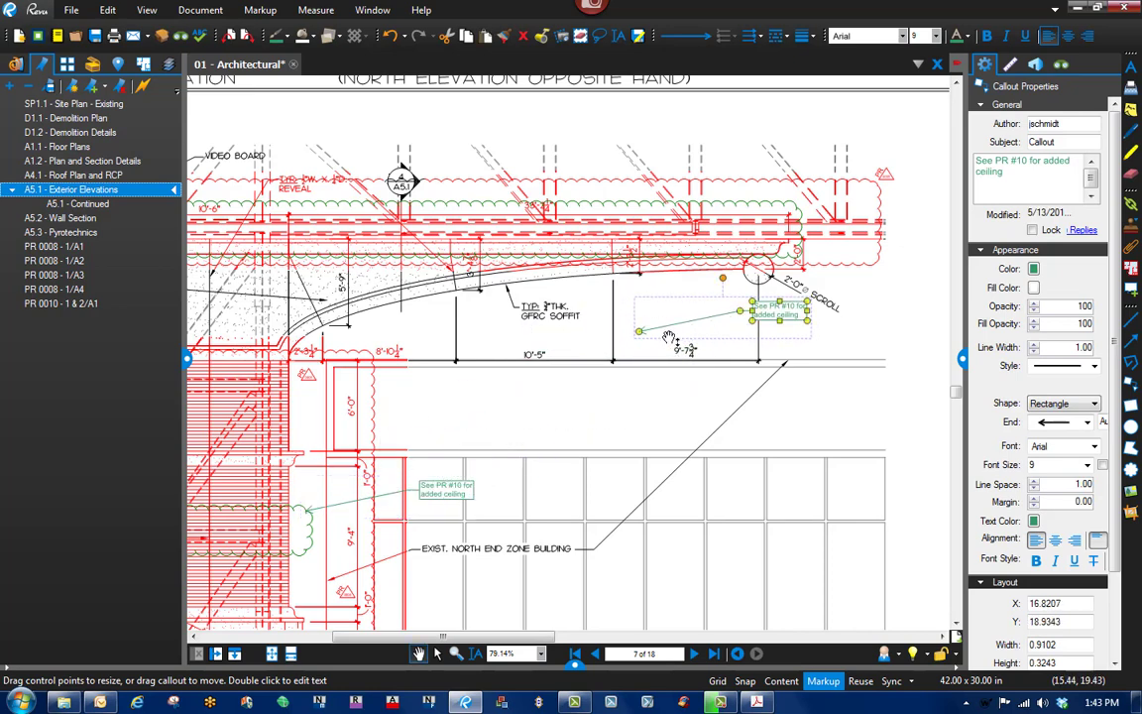
left_click_drag(640, 330, 671, 258)
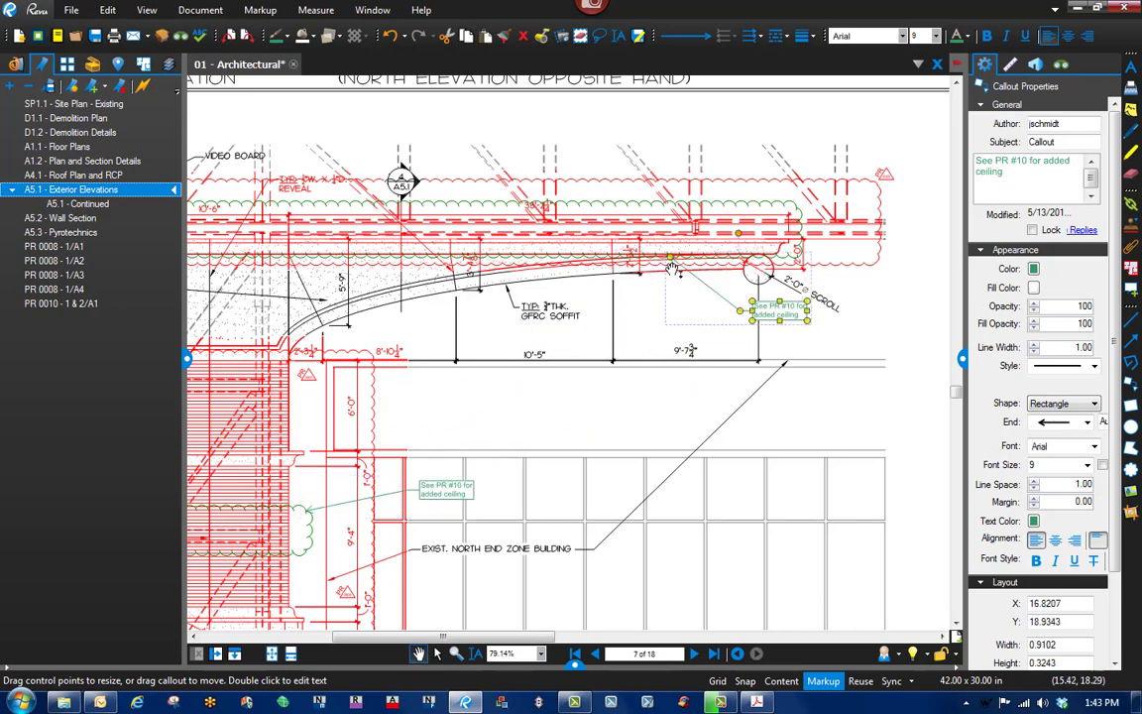
Change the duplicated callout's text to "See PR #11 for added roofing".
scroll(788, 313, "up", 5)
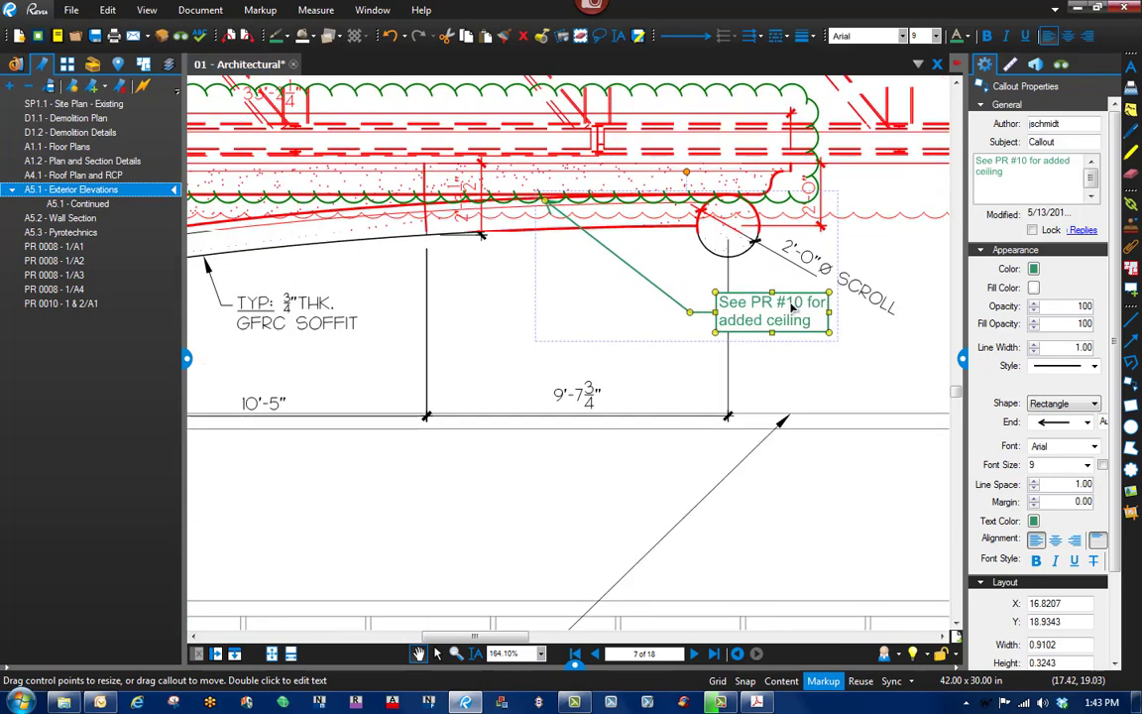
double_click(792, 305)
type("11")
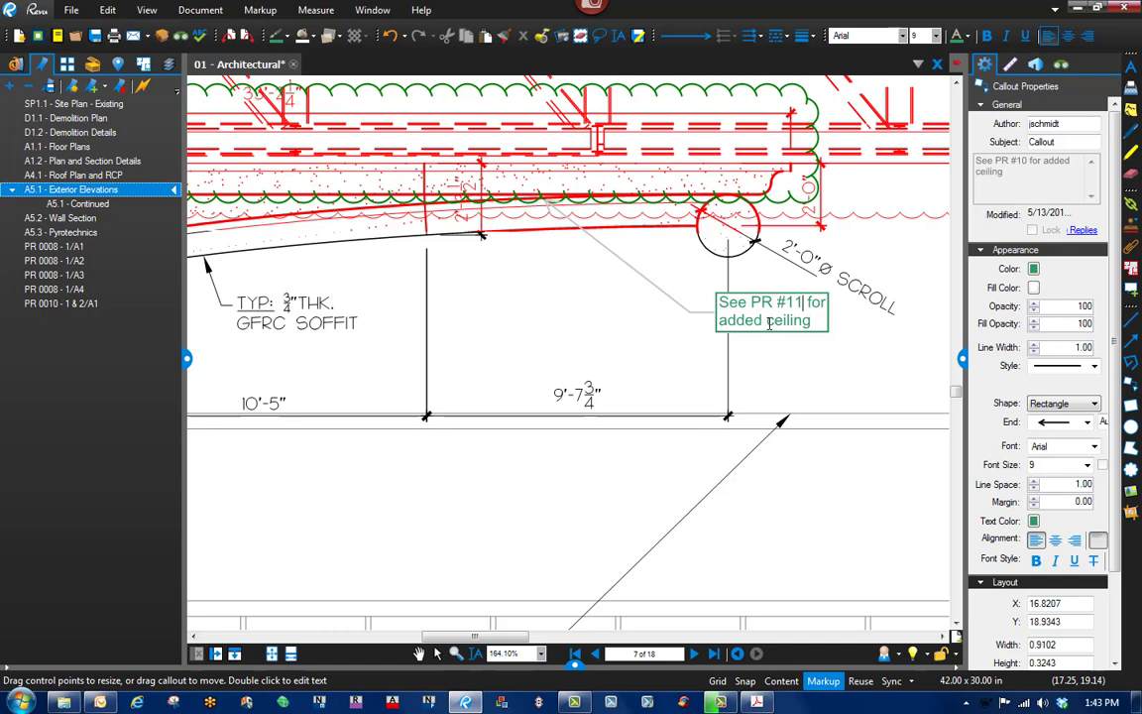
left_click_drag(769, 323, 788, 323)
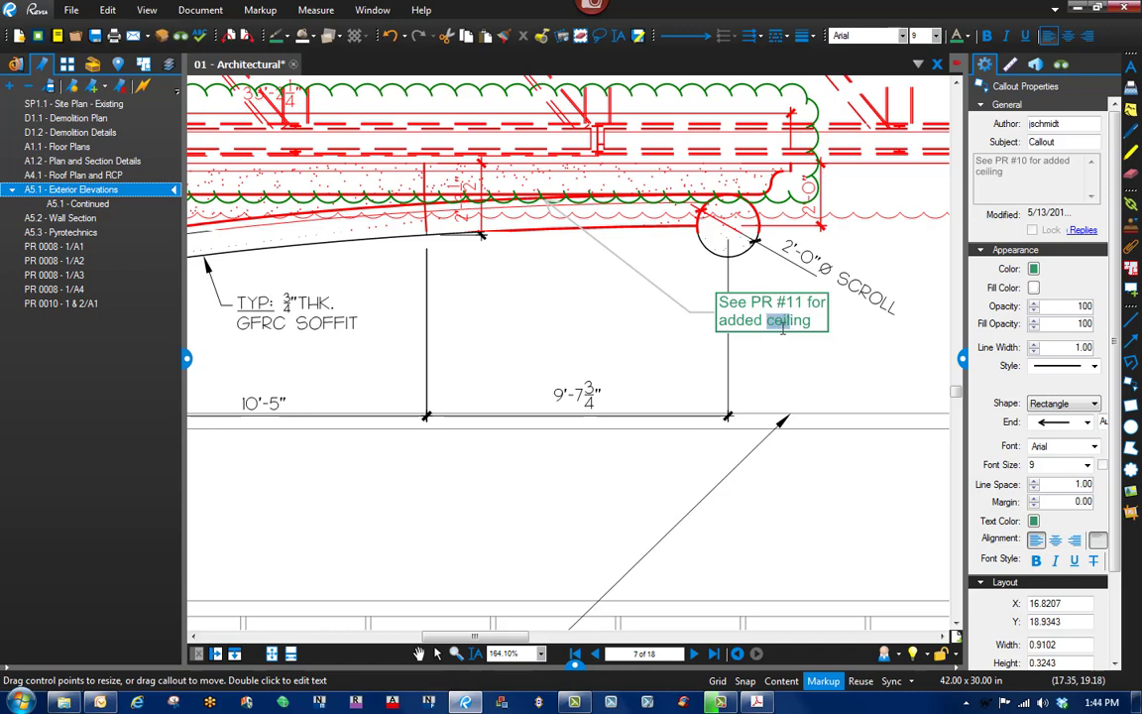
type("roof")
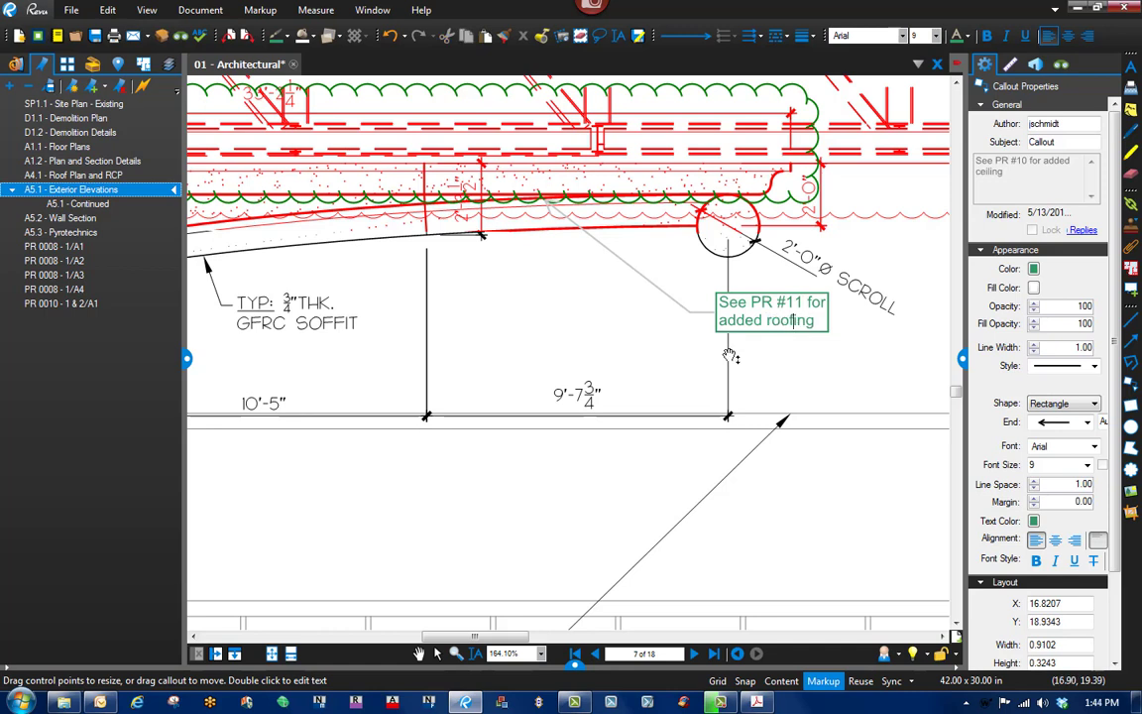
key("Escape")
scroll(728, 356, "down", 5)
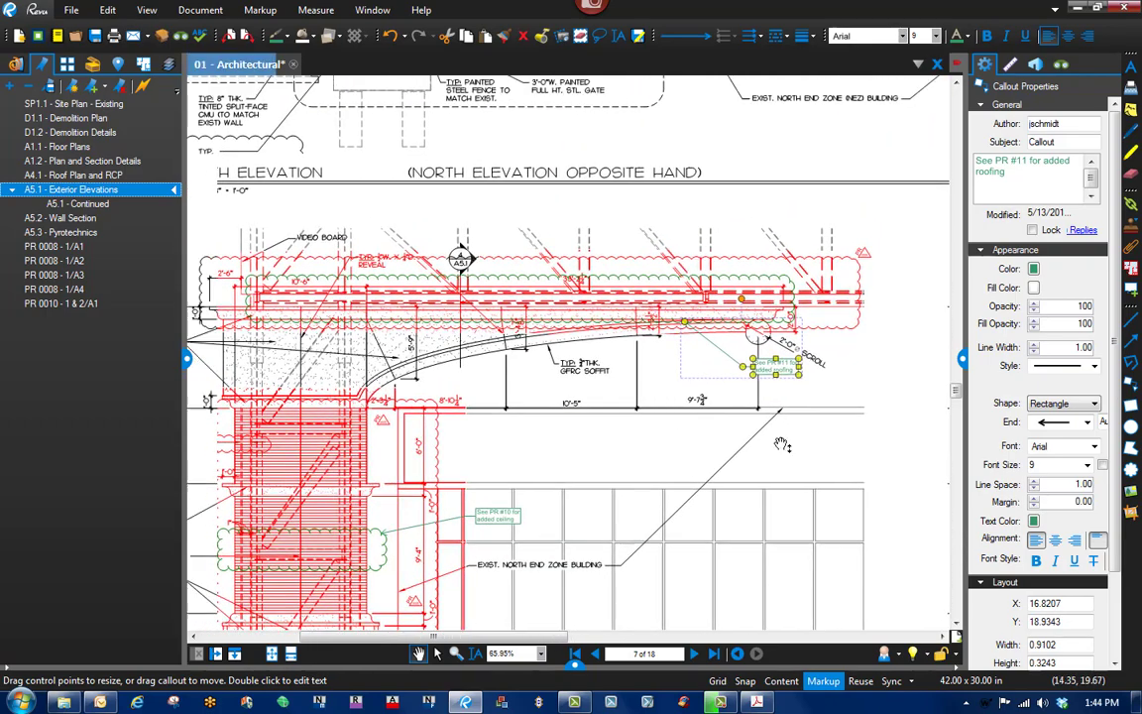
Place a hyperlink over the PR #11 callout text that jumps to page 17 of 01 - Architectural.pdf.
scroll(785, 397, "up", 4)
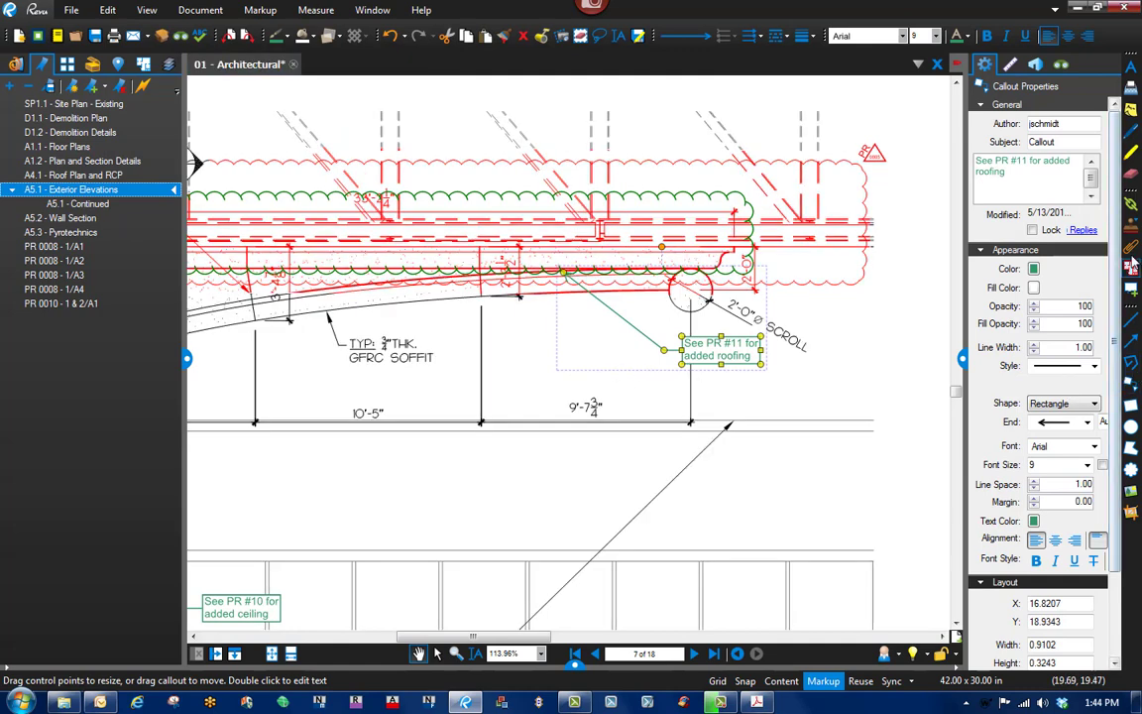
left_click(1130, 205)
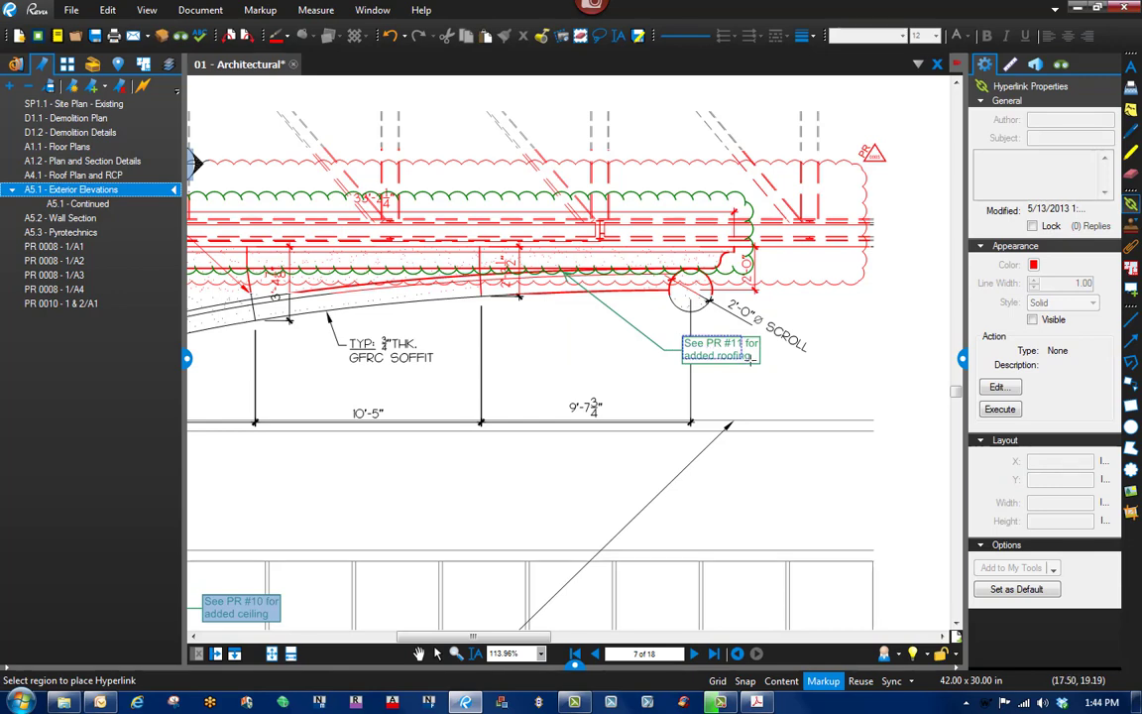
left_click_drag(683, 335, 760, 365)
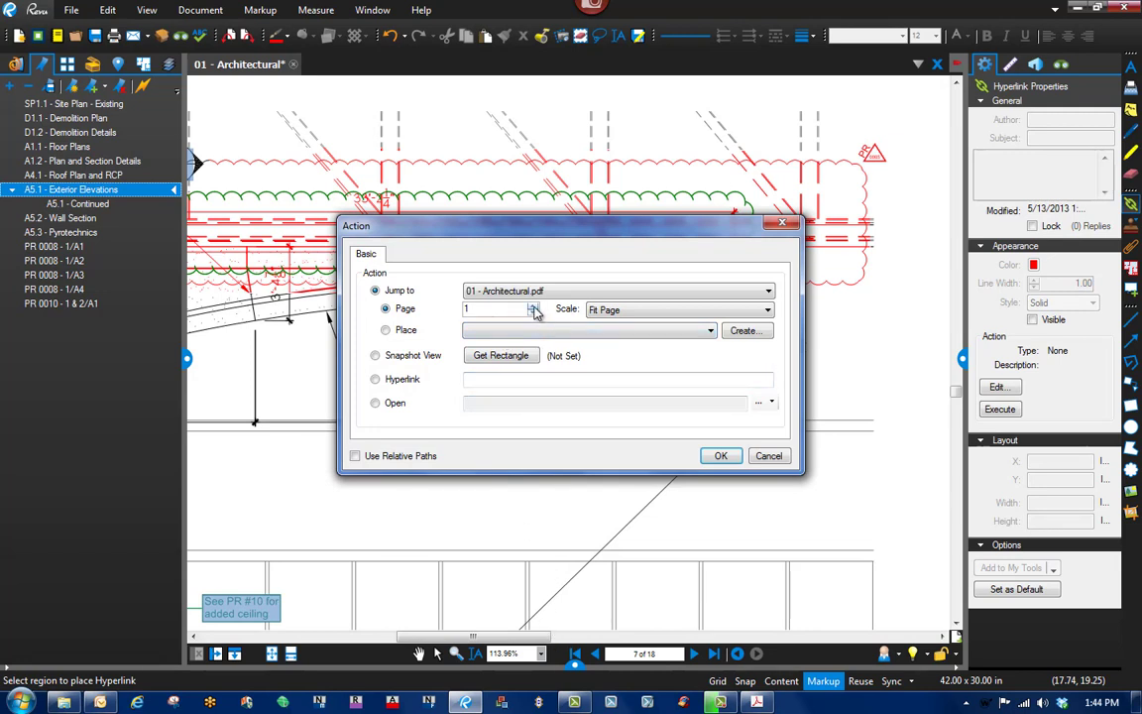
left_click(497, 308)
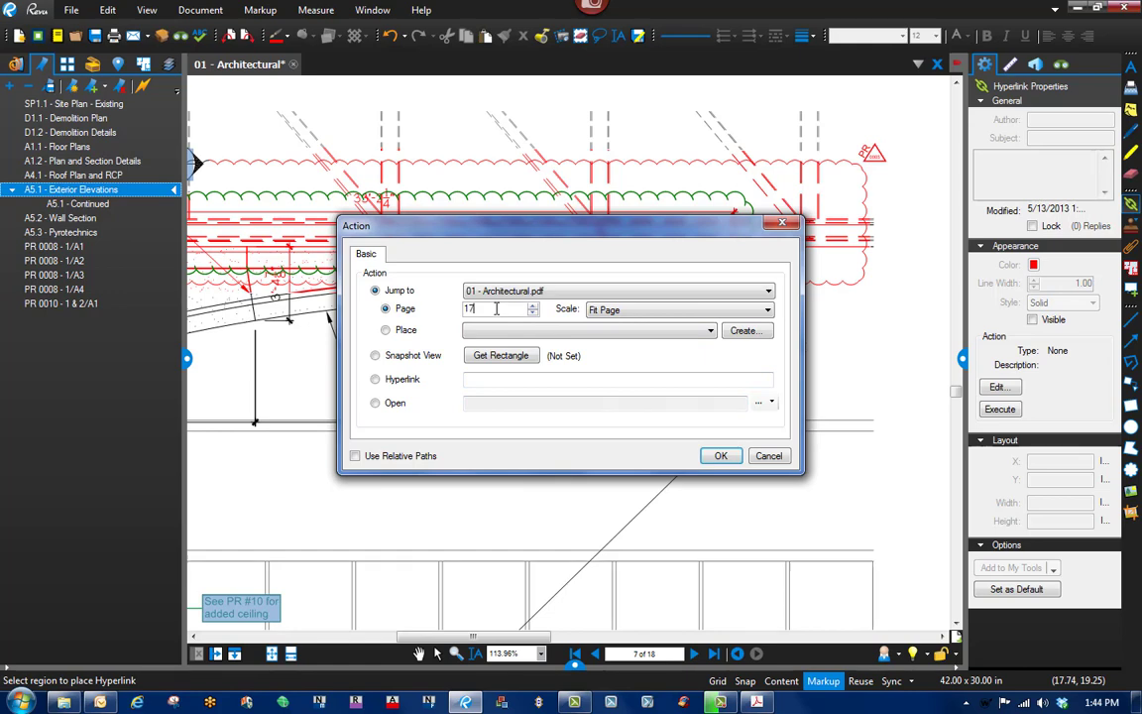
type("7")
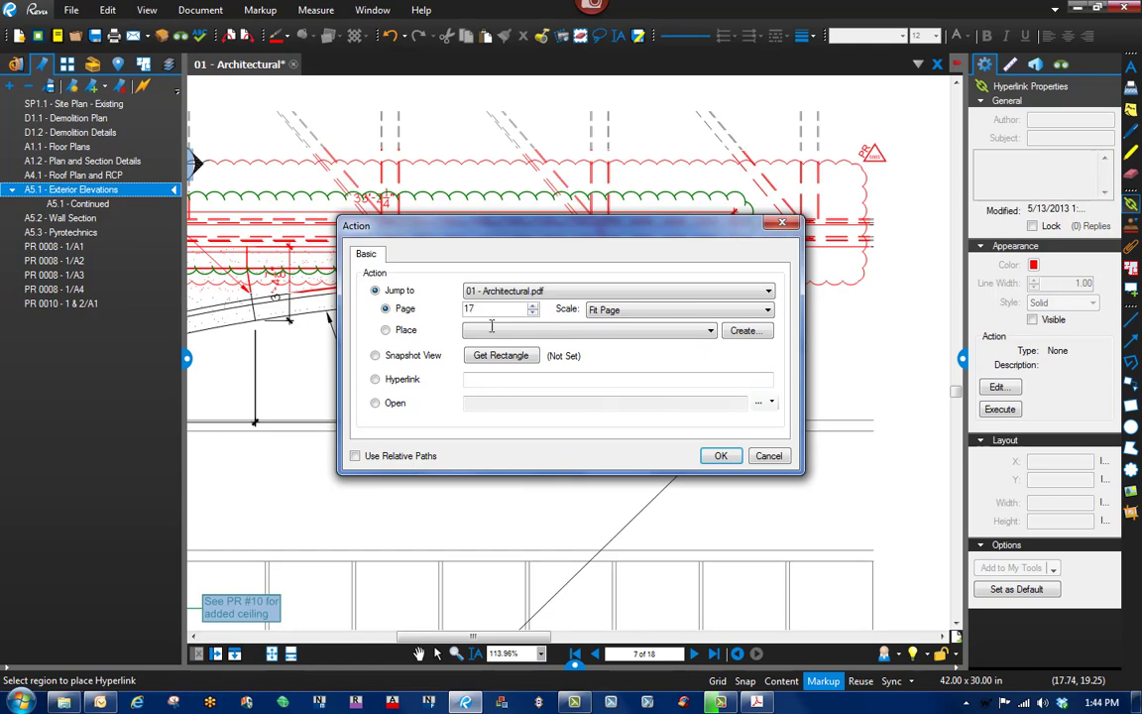
left_click(722, 456)
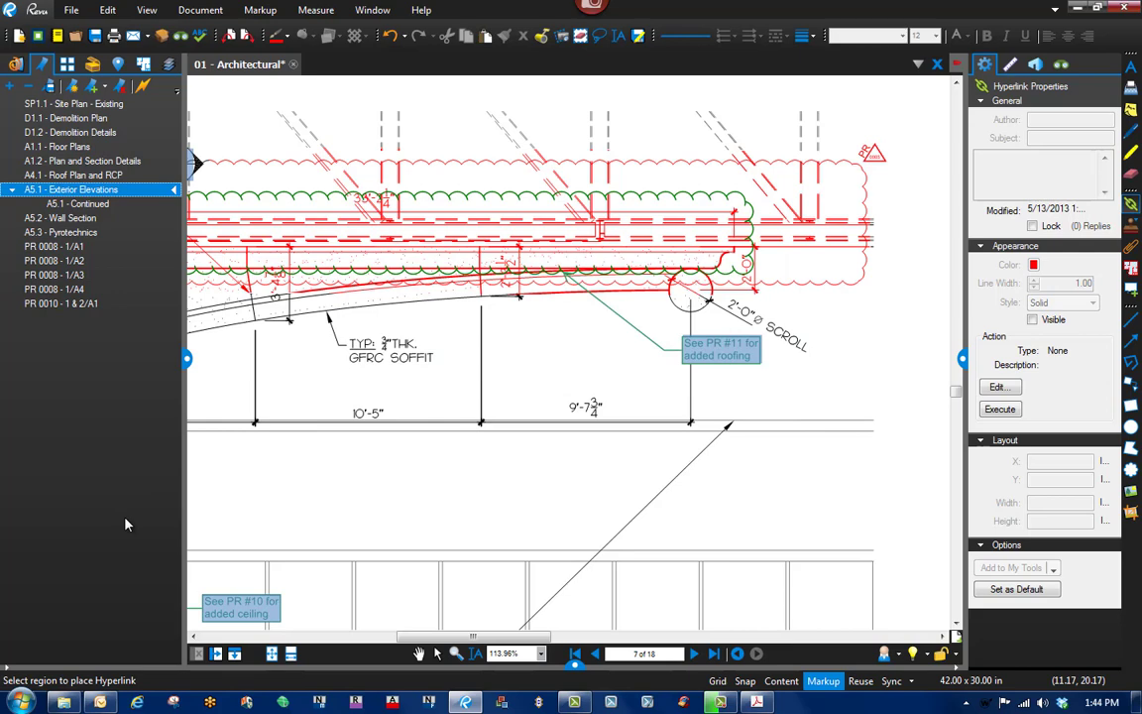
key("Escape")
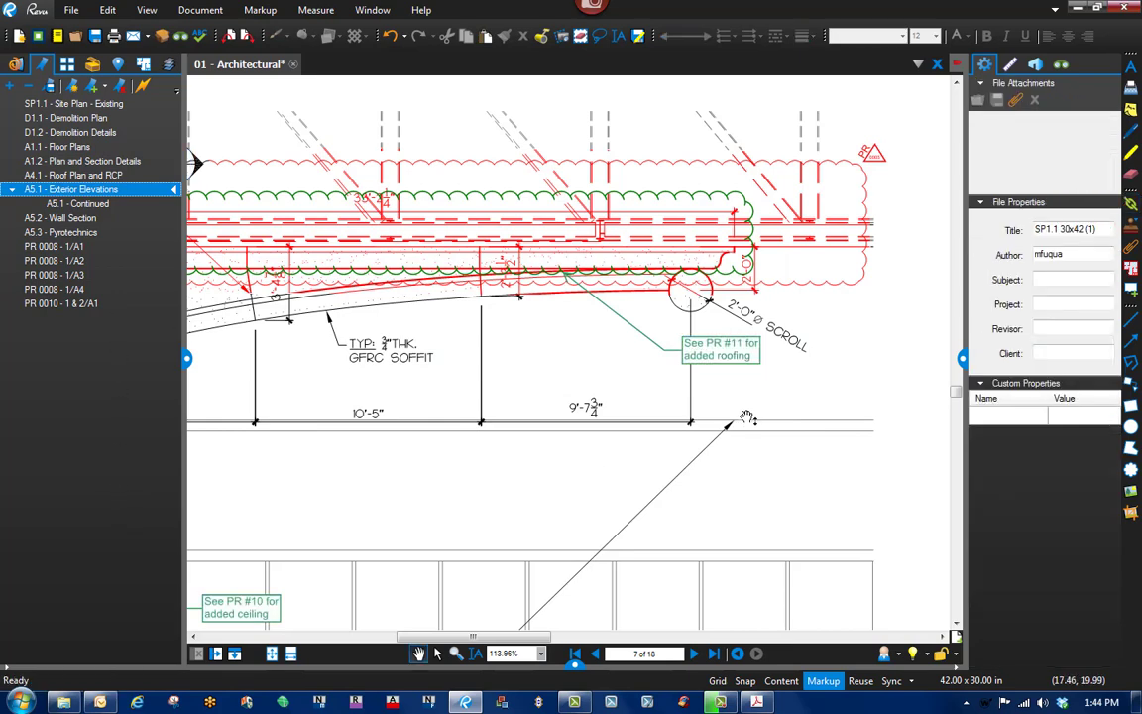
Test the PR #11 callout's hyperlink and check both PR #11 sheets, ending on sheet 1 of 2.
left_click(734, 353)
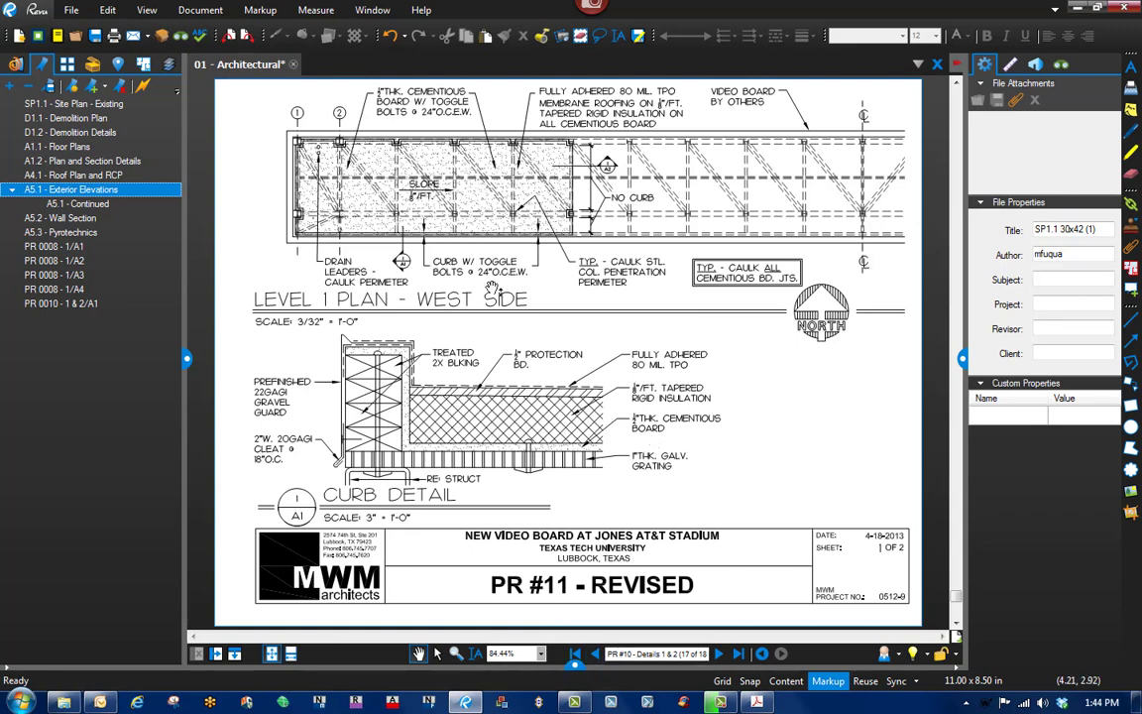
key("Page_Down")
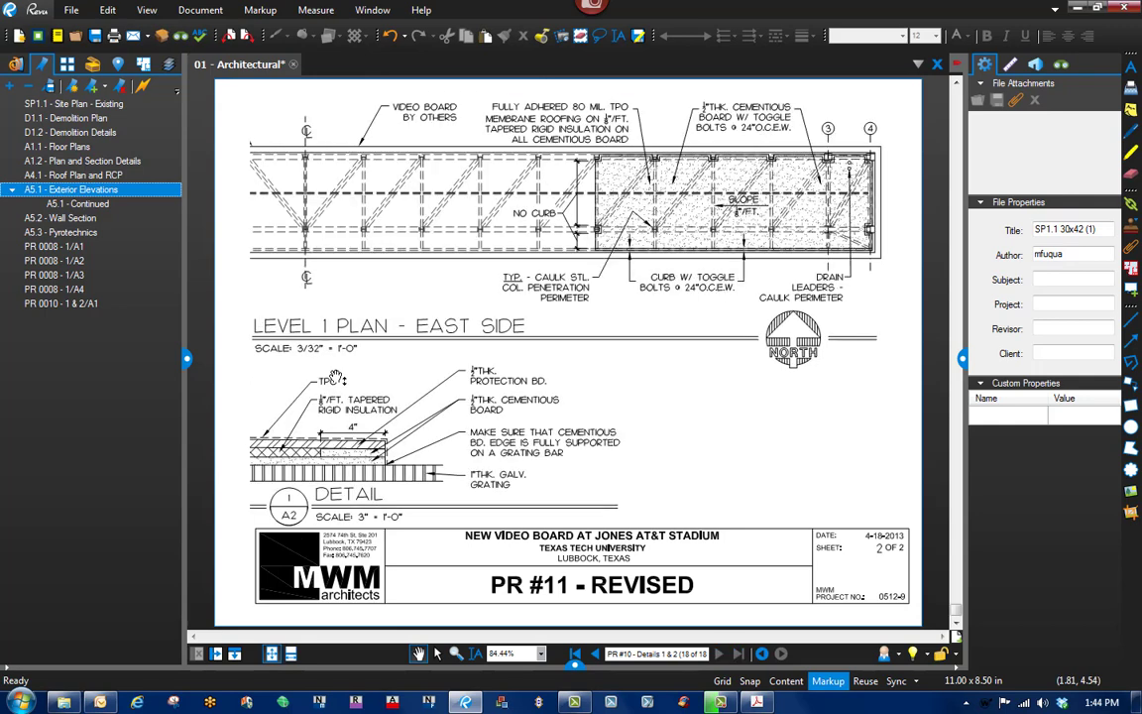
key("Page_Up")
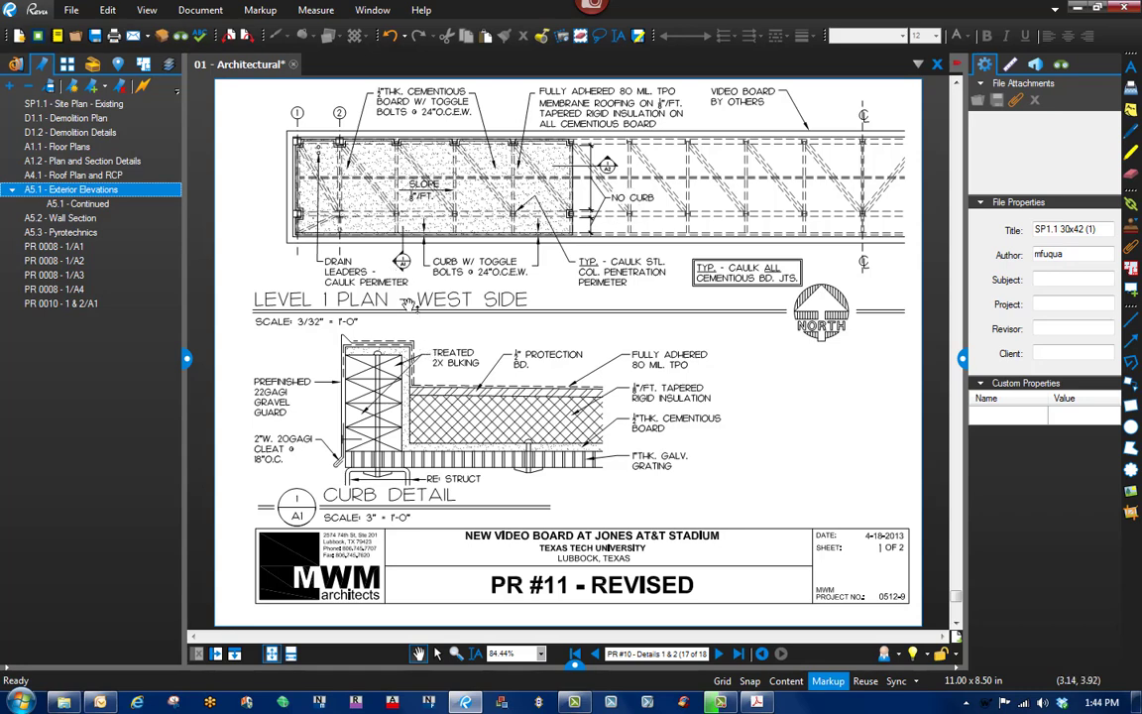
Place a hyperlink over the 1/A1 section marker below the west side plan that opens a snapshot view framing the Curb Detail.
key("Page_Down")
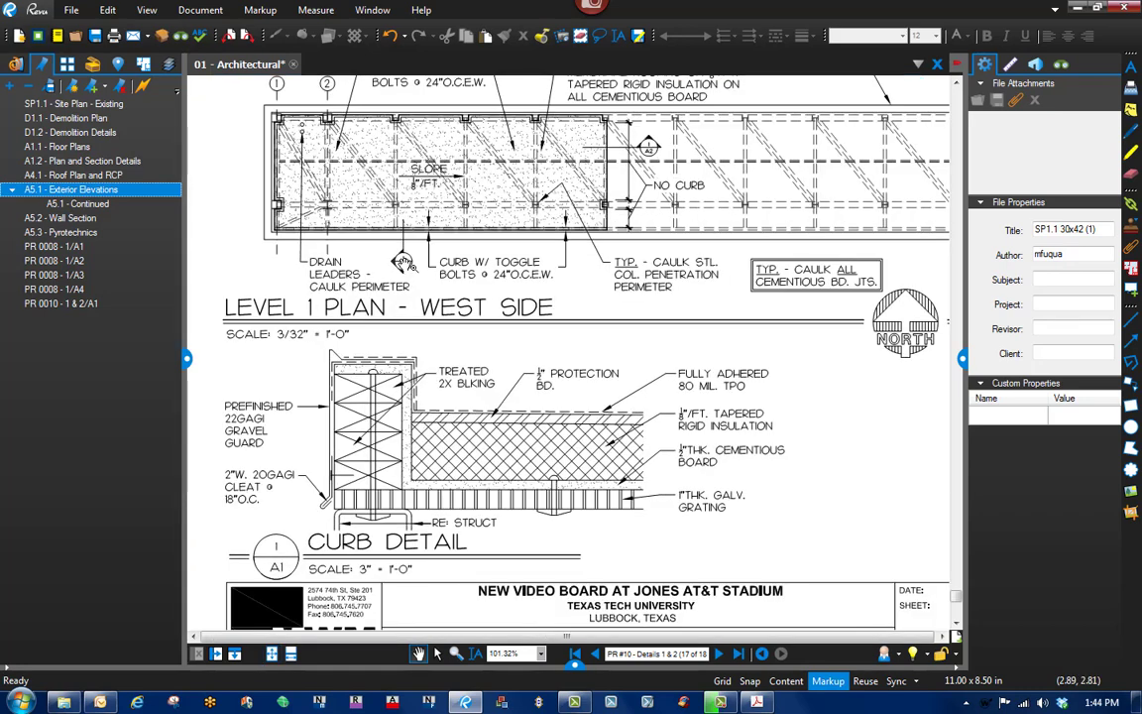
key("Page_Up")
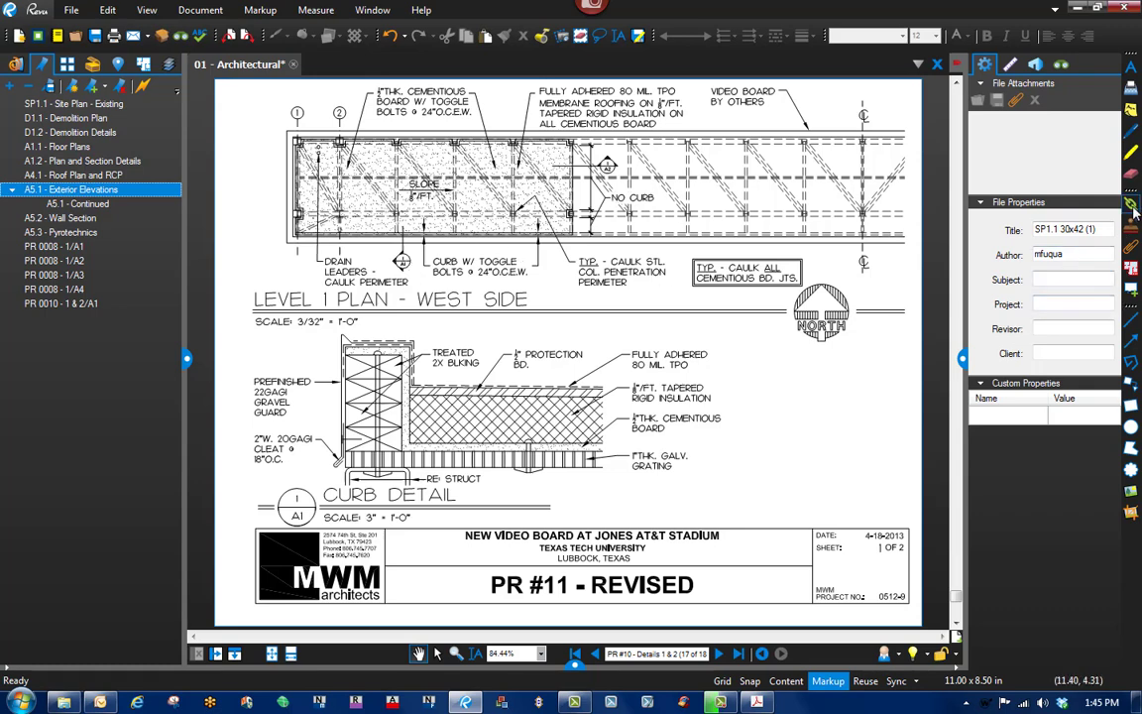
key("j")
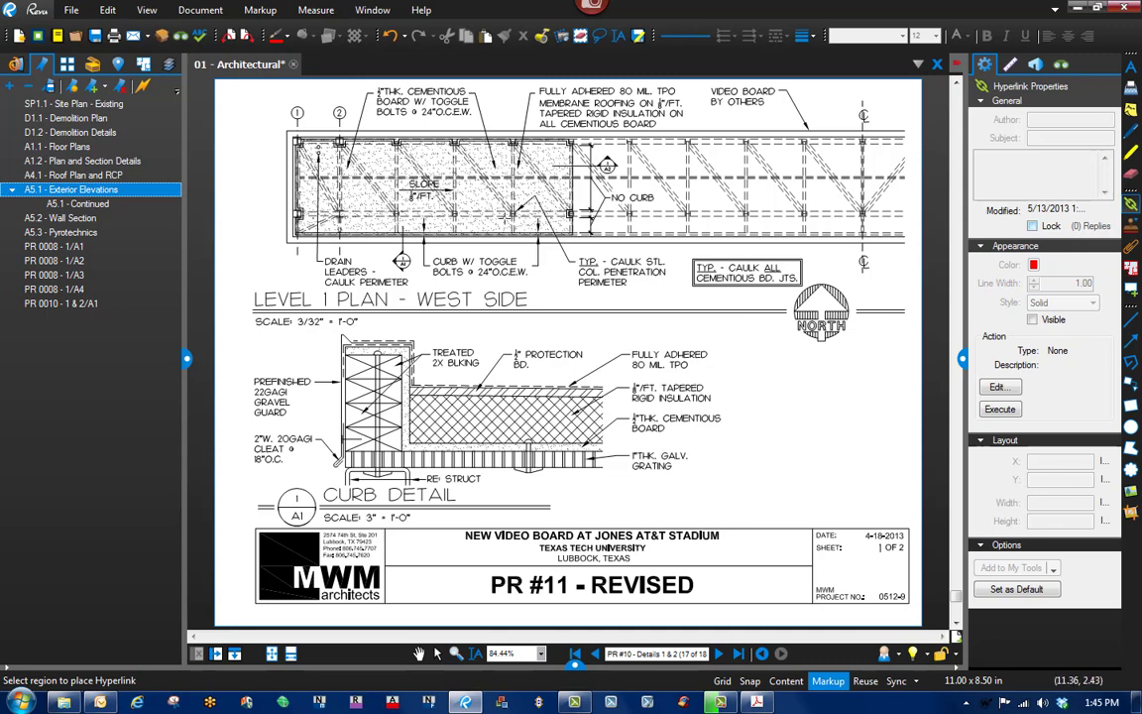
left_click(401, 262)
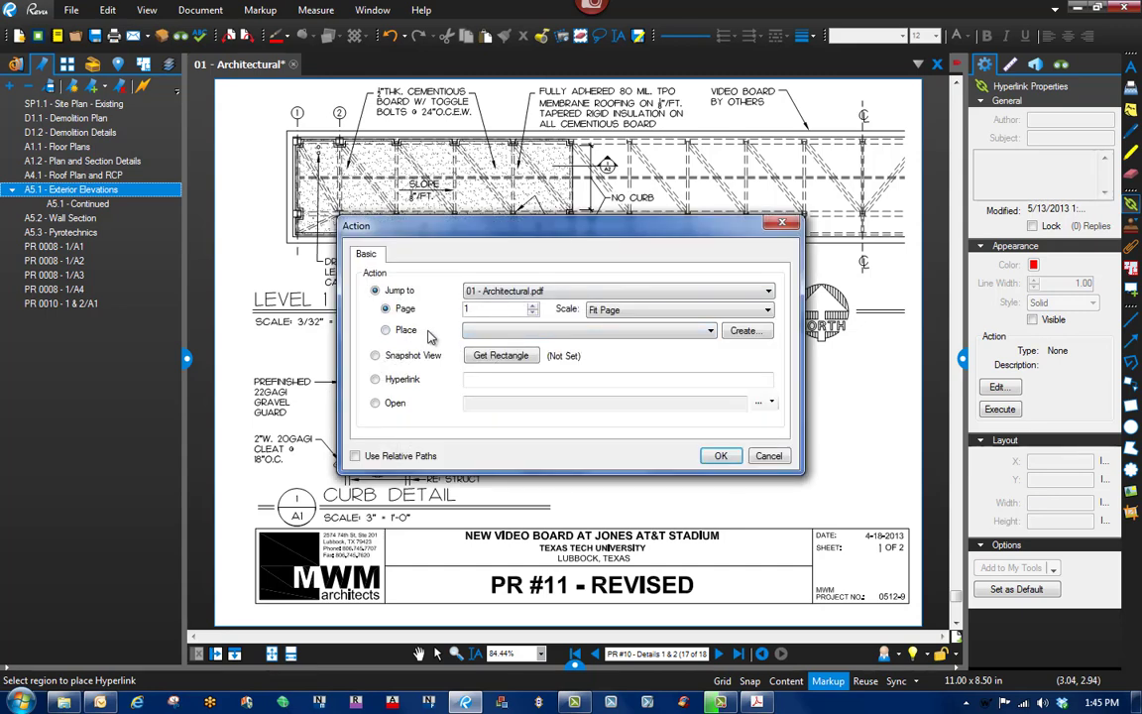
left_click(498, 358)
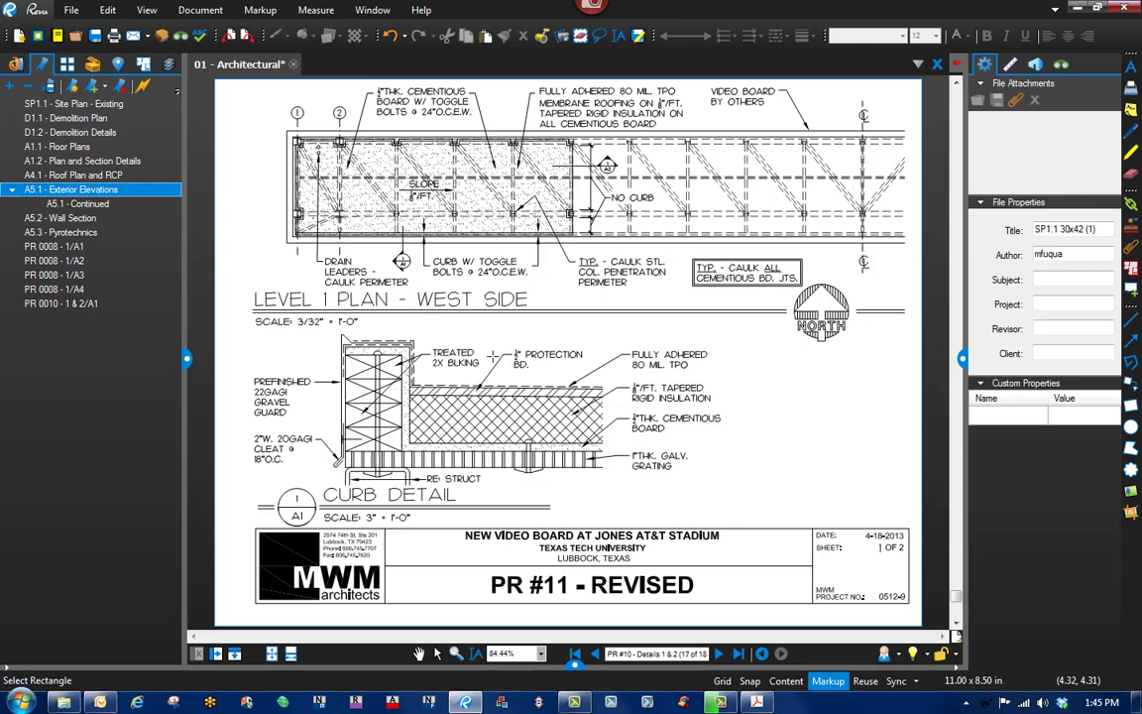
left_click_drag(243, 329, 723, 523)
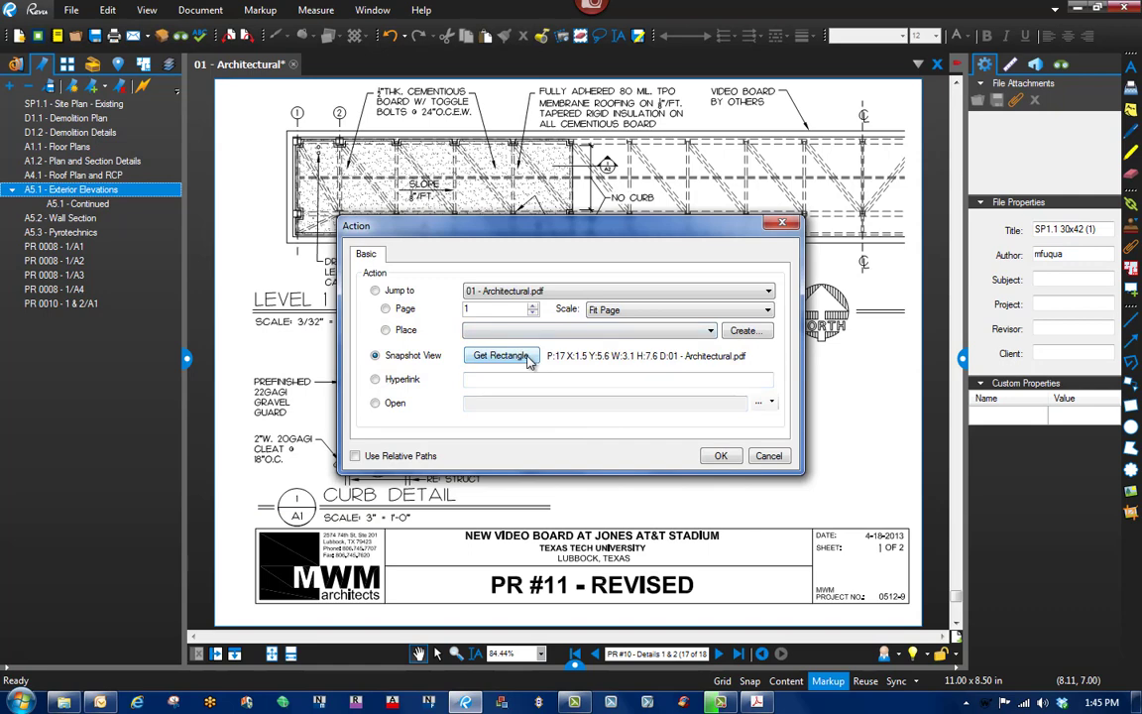
left_click(719, 456)
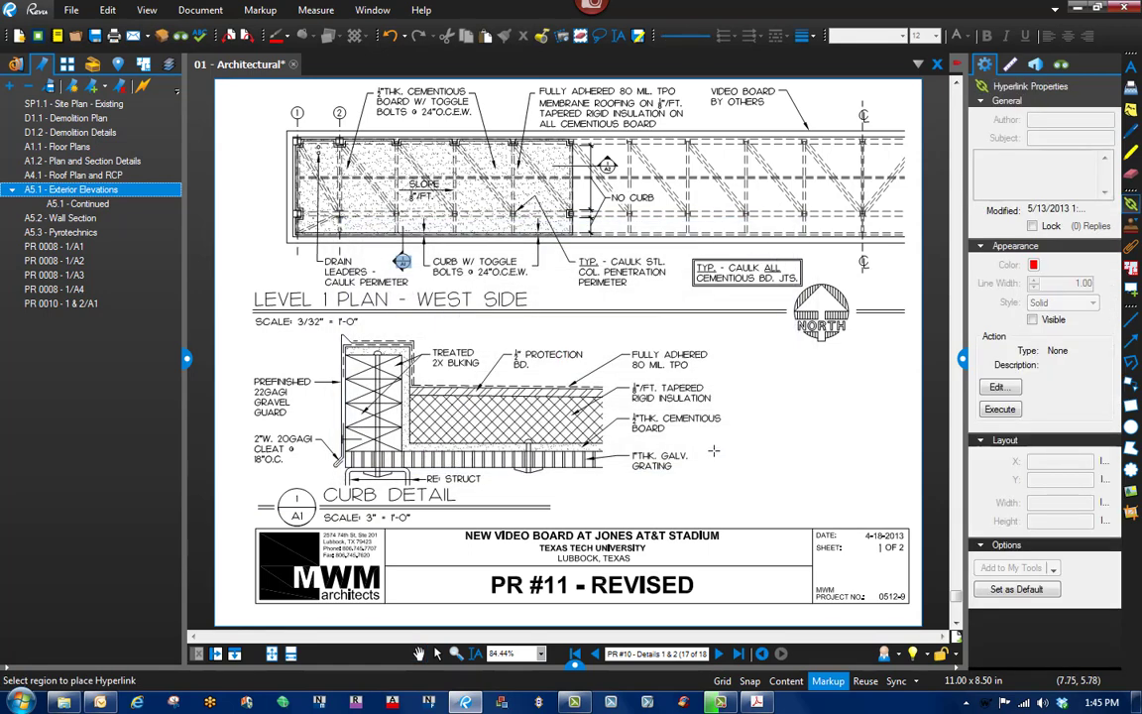
key("Escape")
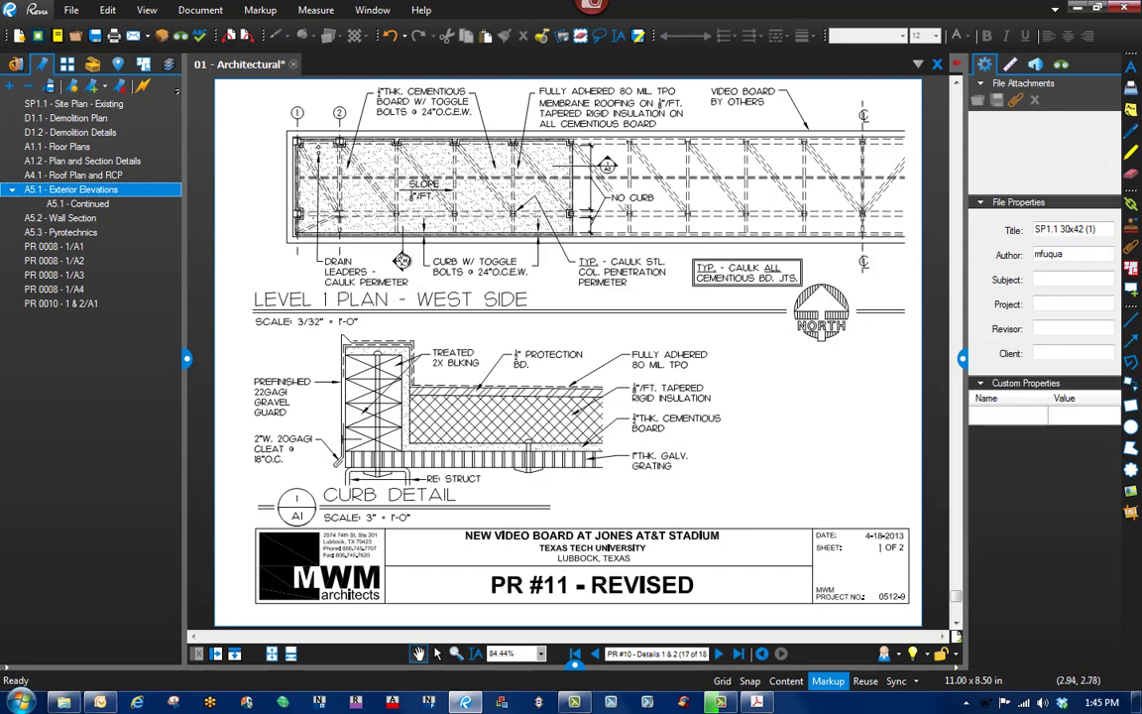
Test the 1/A1 marker's hyperlink, check the detail on PR #11 sheet 2 of 2, and return to sheet 1.
scroll(401, 262, "up", 2)
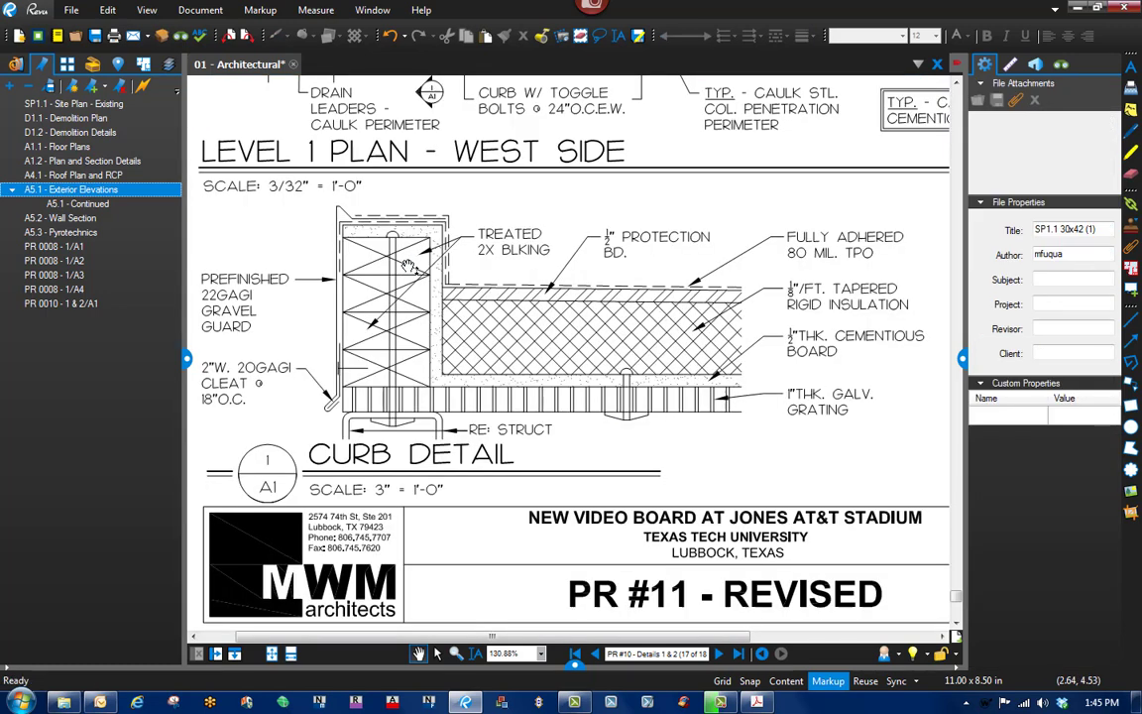
scroll(408, 264, "down", 2)
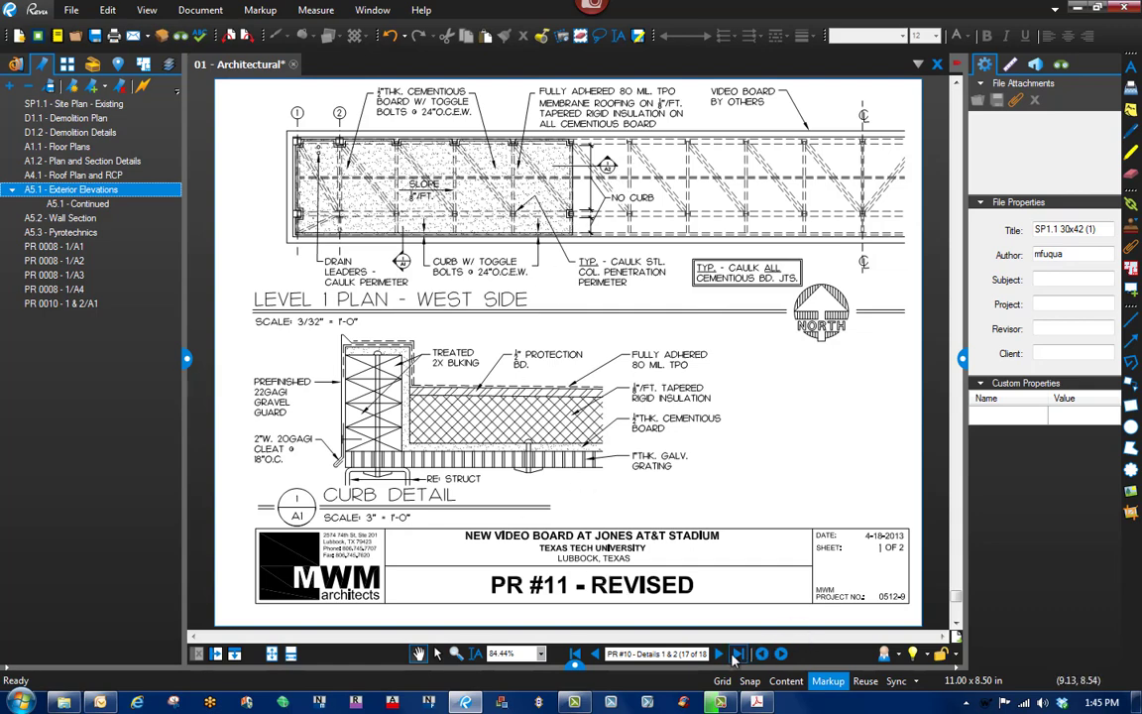
left_click(735, 654)
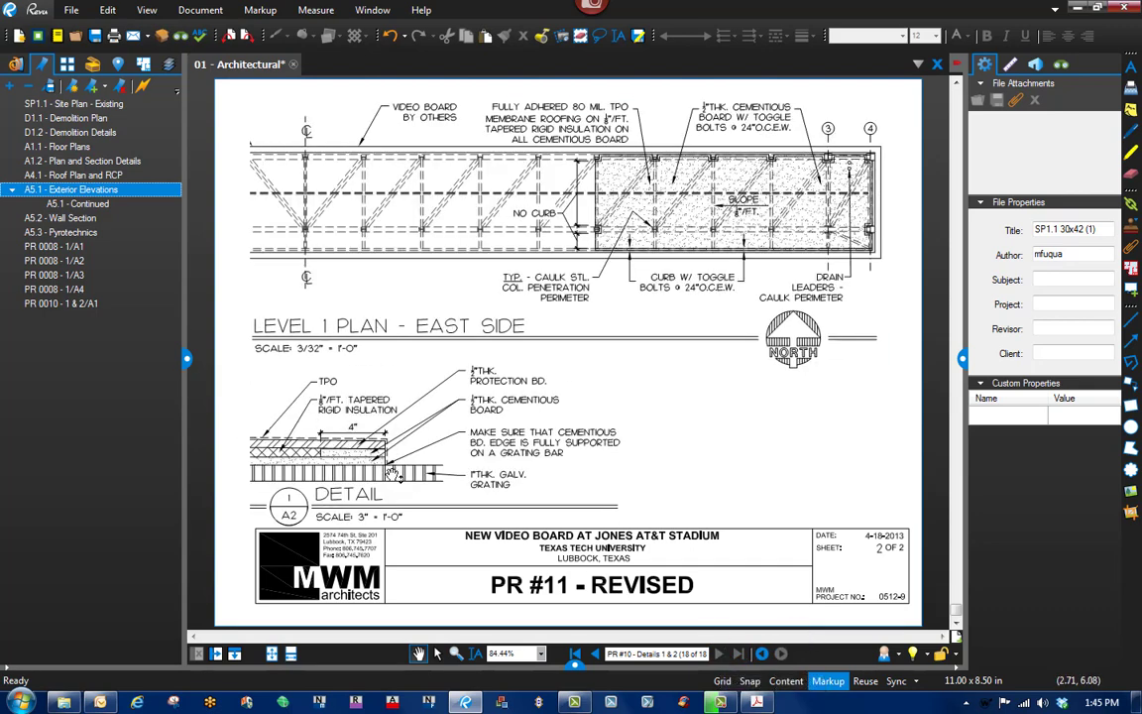
left_click(596, 654)
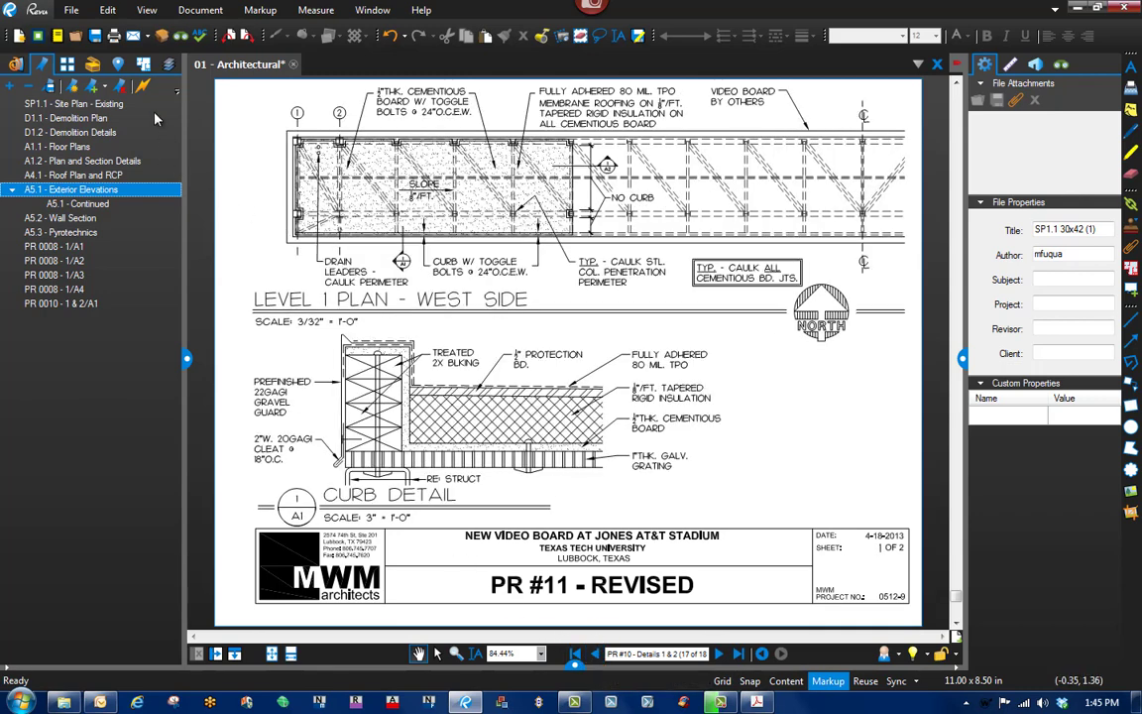
Create a place named "PR 0011 - 2/A2" with a snapshot view framing Detail 1/A2 on PR #11 sheet 2 of 2.
left_click(720, 655)
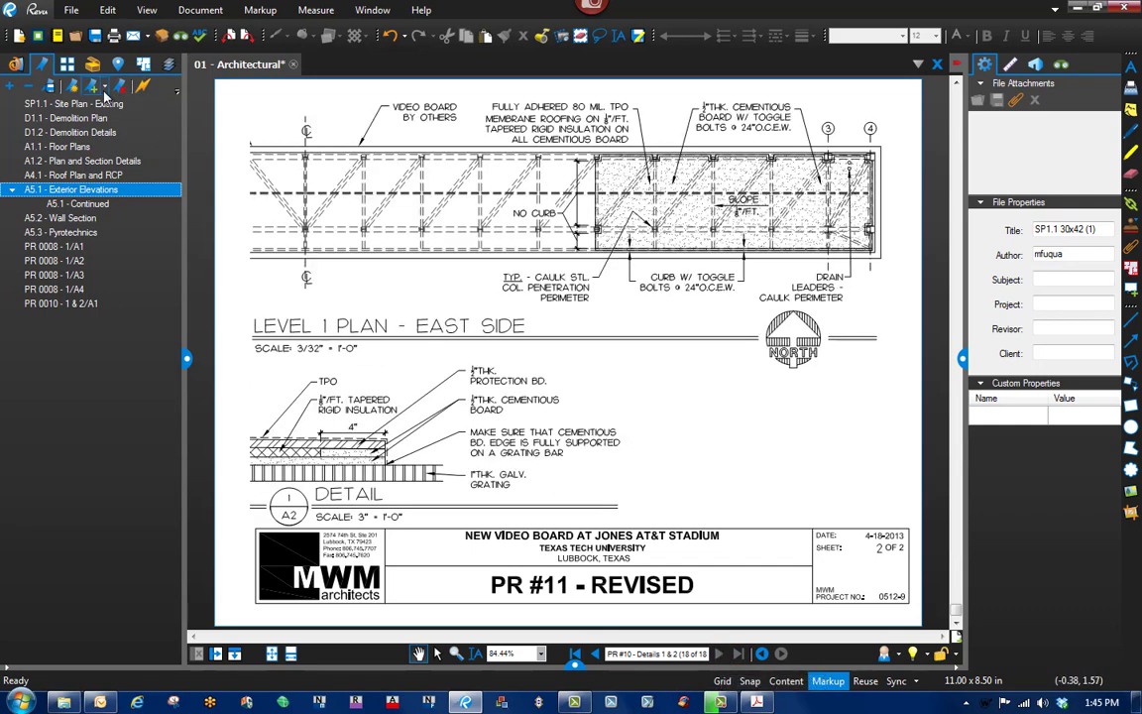
left_click(118, 66)
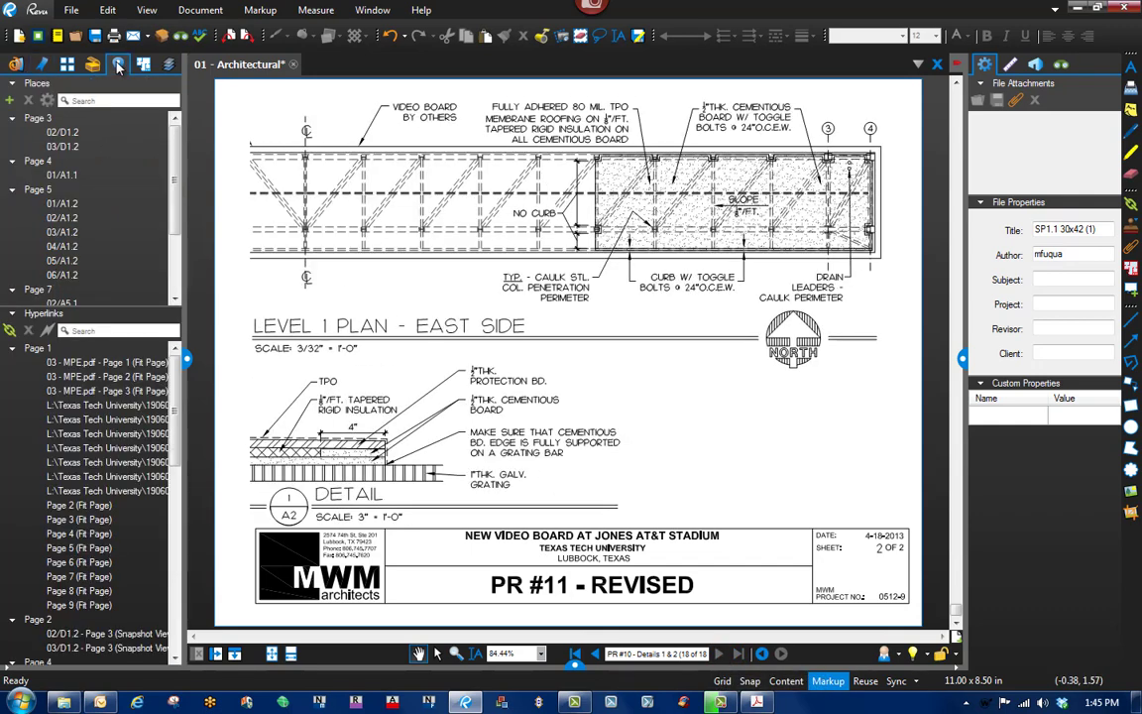
left_click(9, 103)
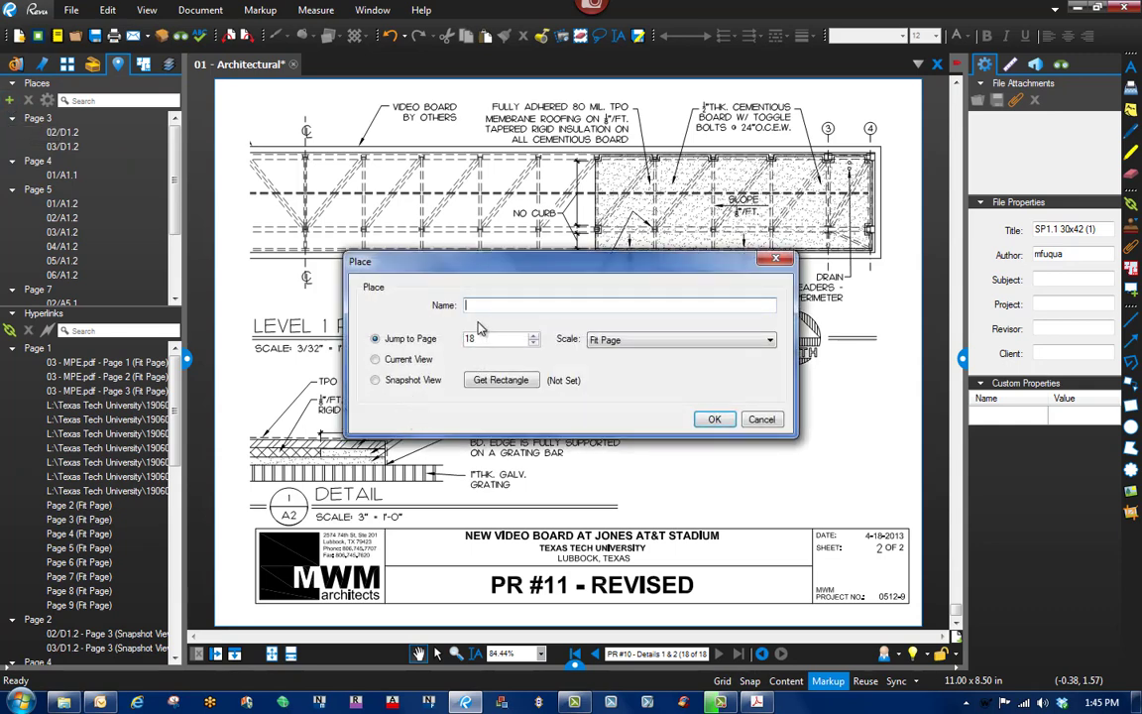
type("P")
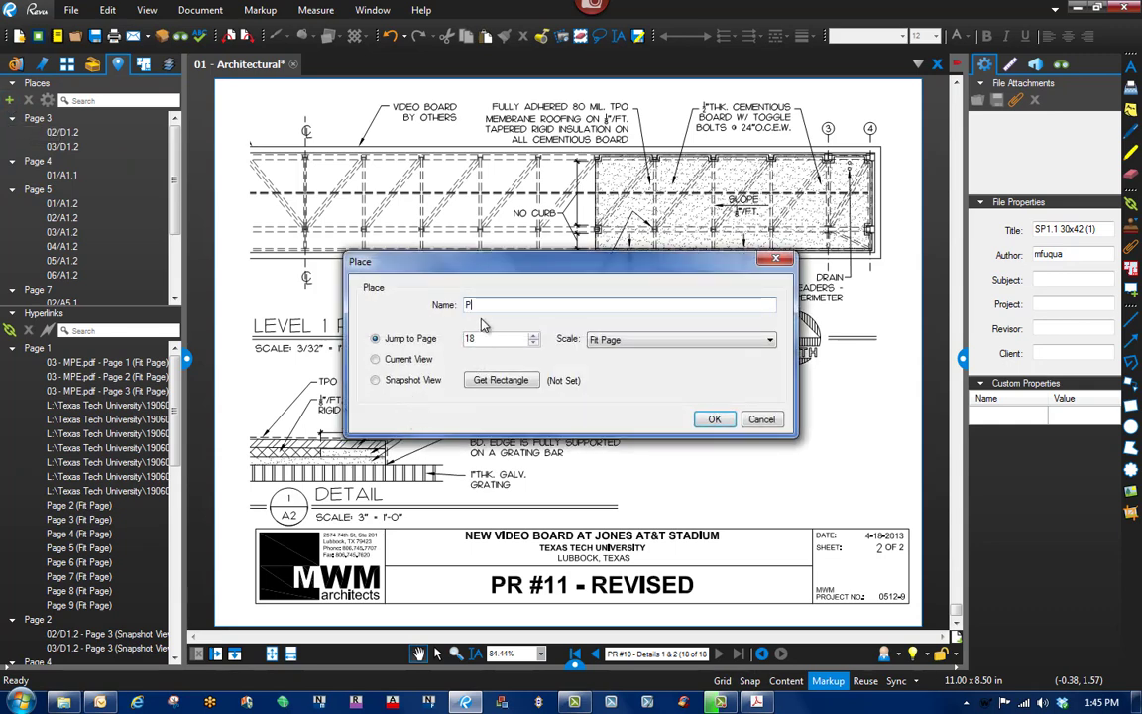
type("R 0011 - 2/A2")
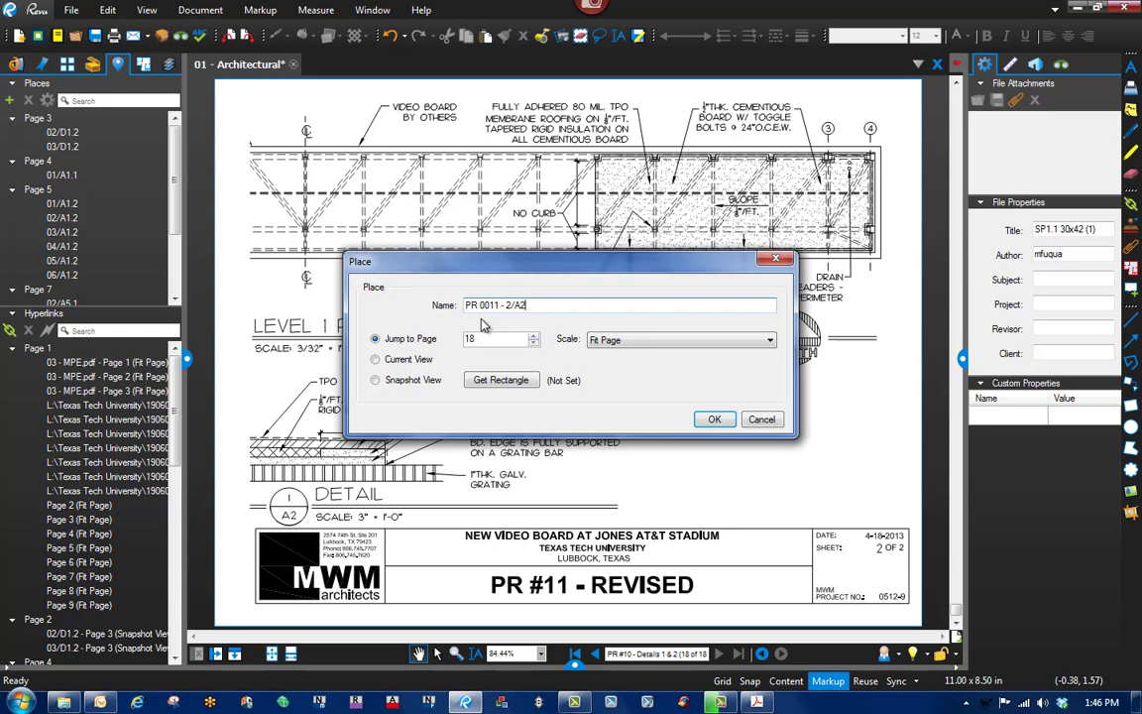
left_click(511, 382)
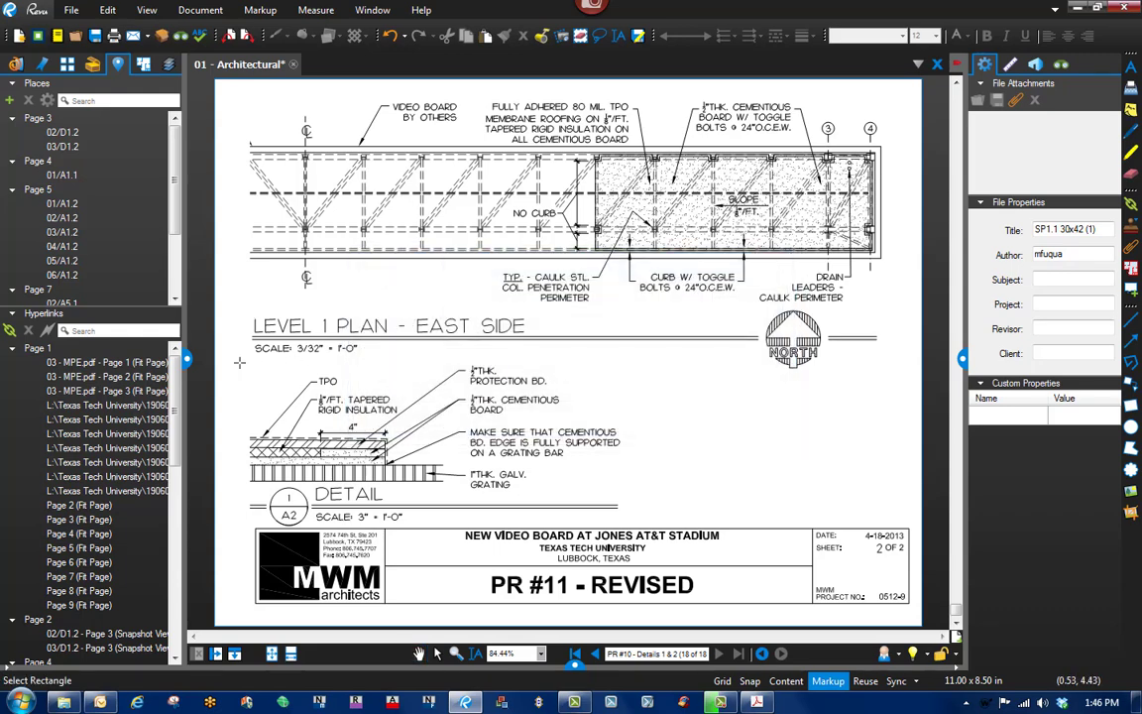
left_click_drag(238, 363, 640, 524)
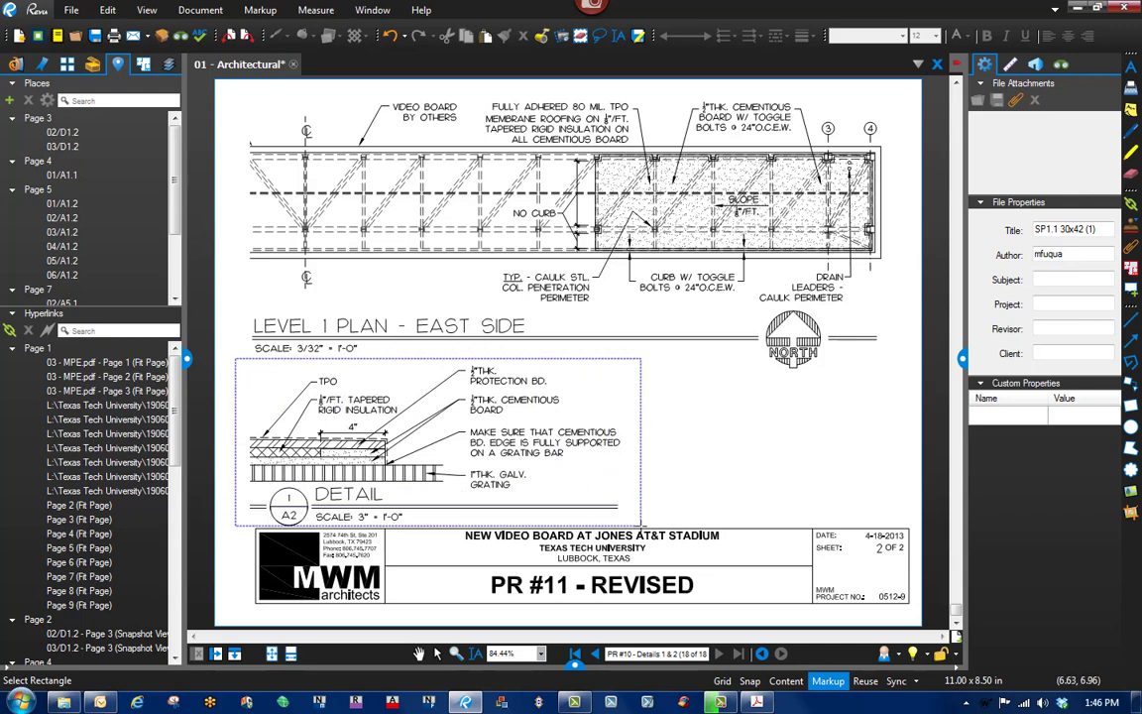
left_click(705, 419)
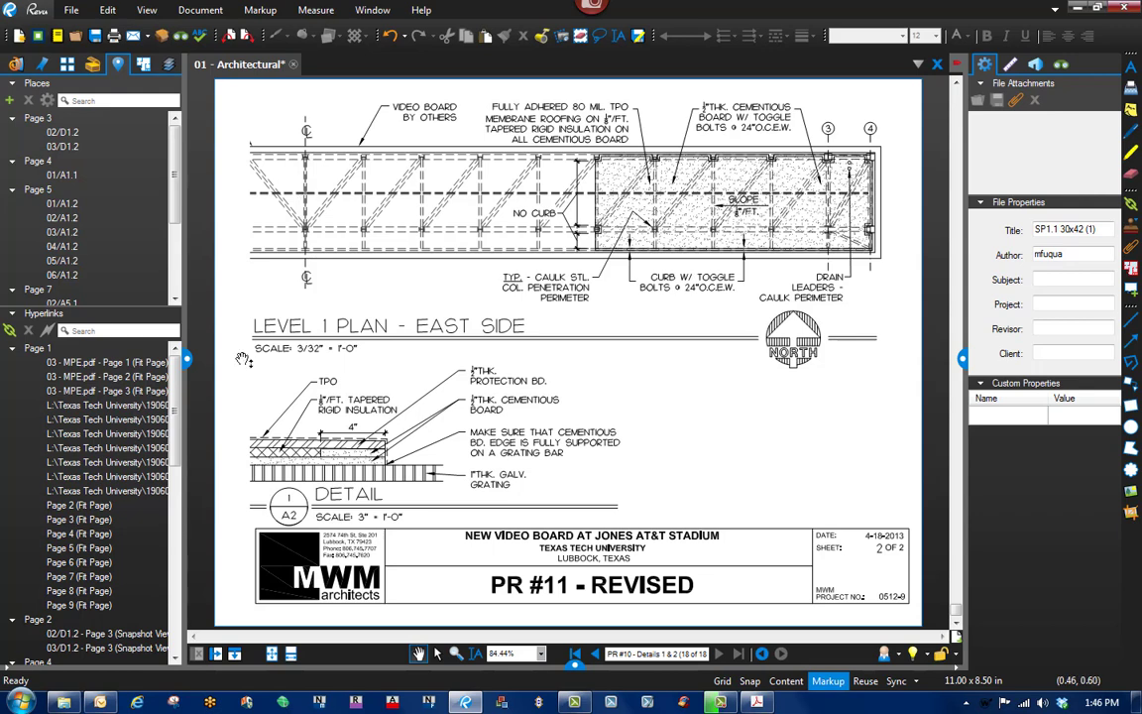
Place a hyperlink over the section marker beside "NO CURB" on sheet 1 that jumps to place "PR 0011 - 2/A2", and test it.
left_click(595, 653)
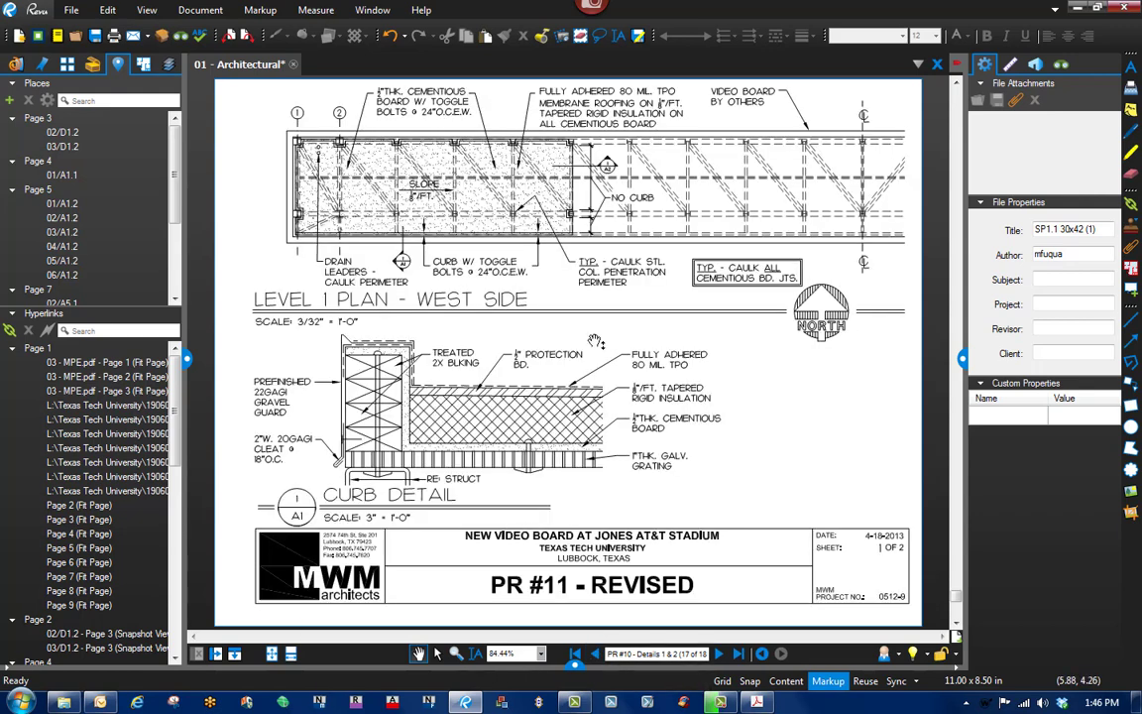
left_click(1133, 205)
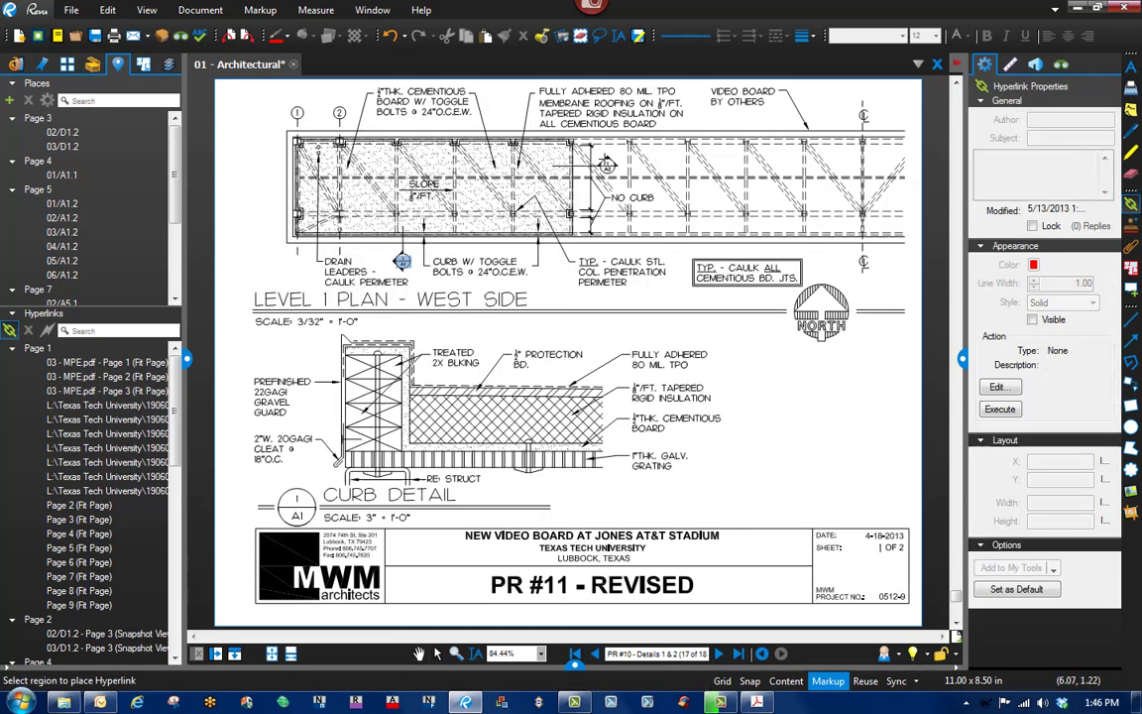
left_click_drag(516, 148, 552, 188)
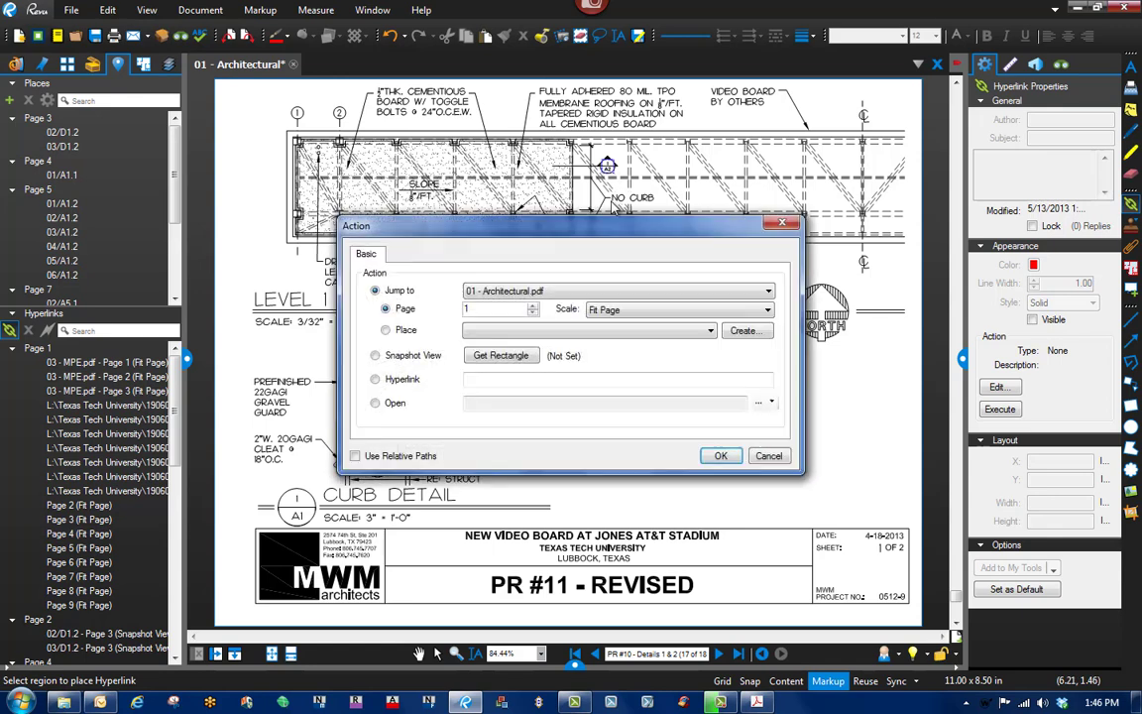
left_click(587, 335)
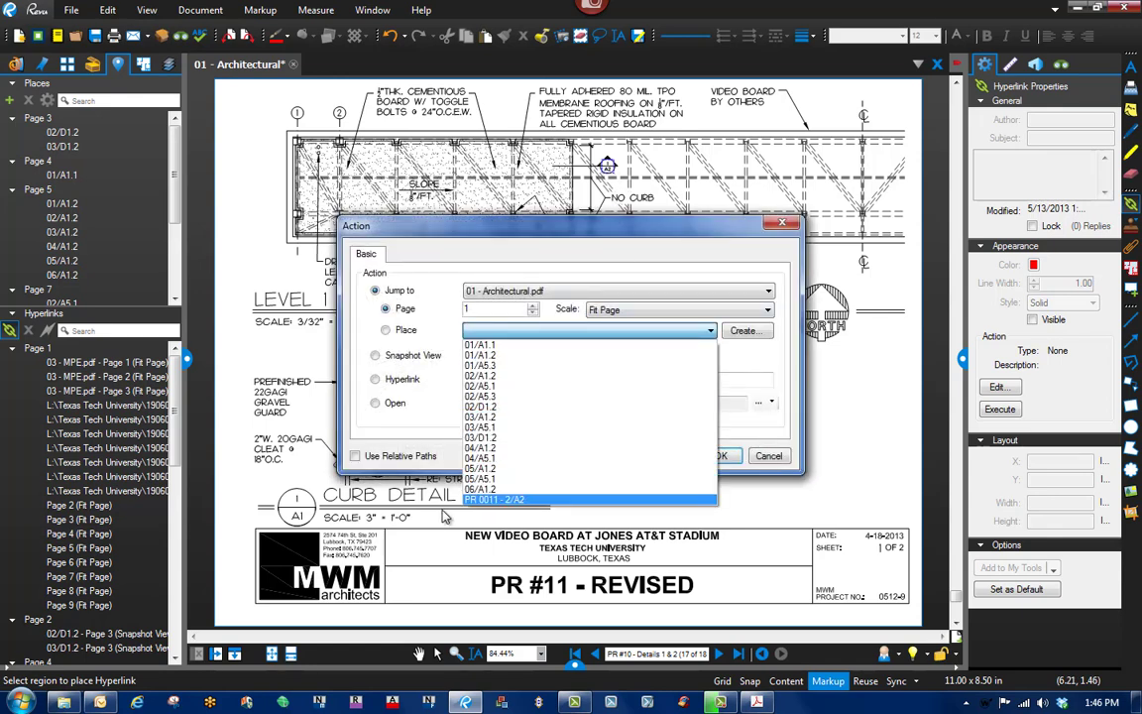
left_click(508, 501)
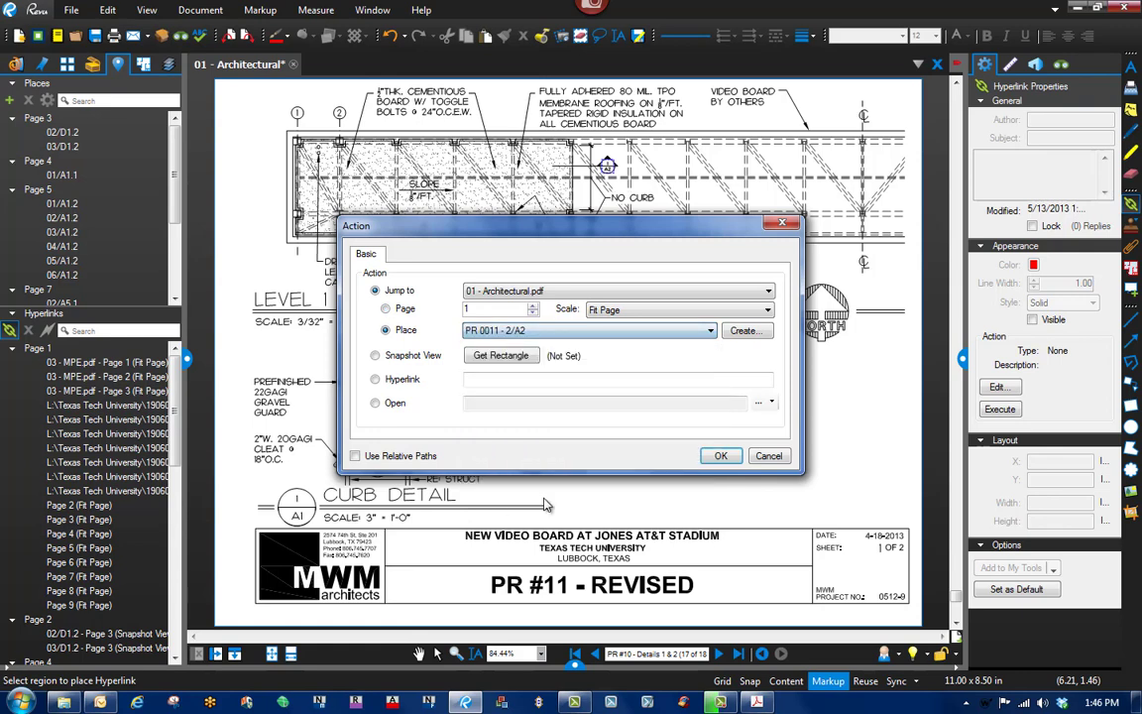
left_click(720, 454)
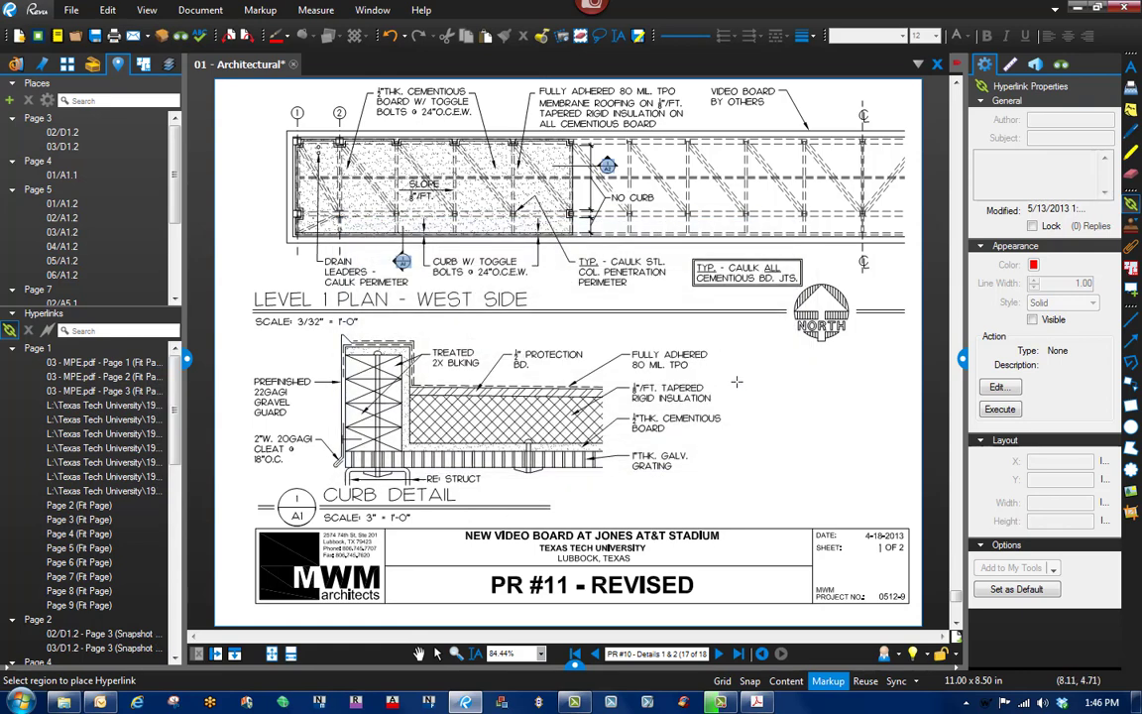
key("Escape")
left_click(551, 156)
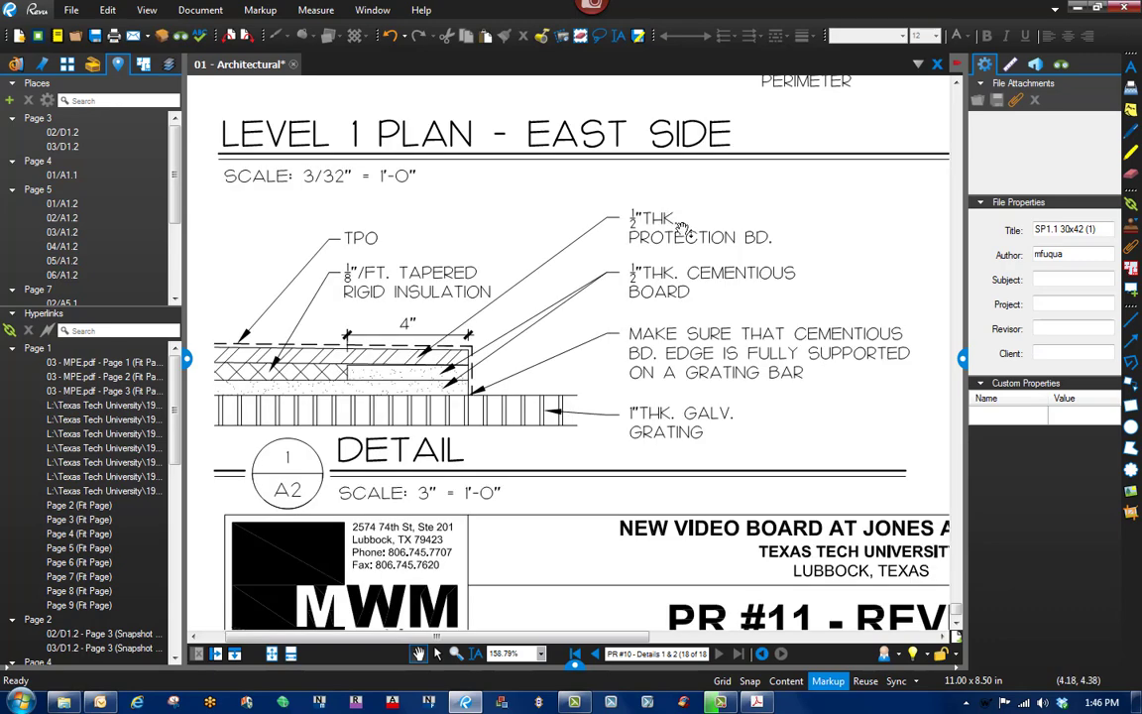